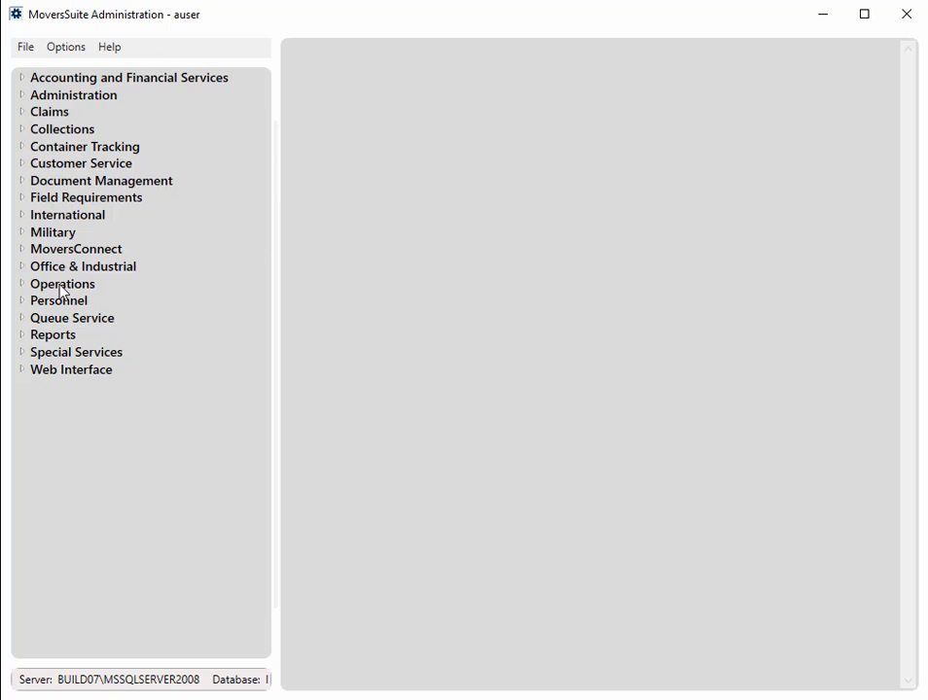
# Open the Local Service Unit Type setup under Operations and review the Weight and Cartons records
pyautogui.click(20, 286)
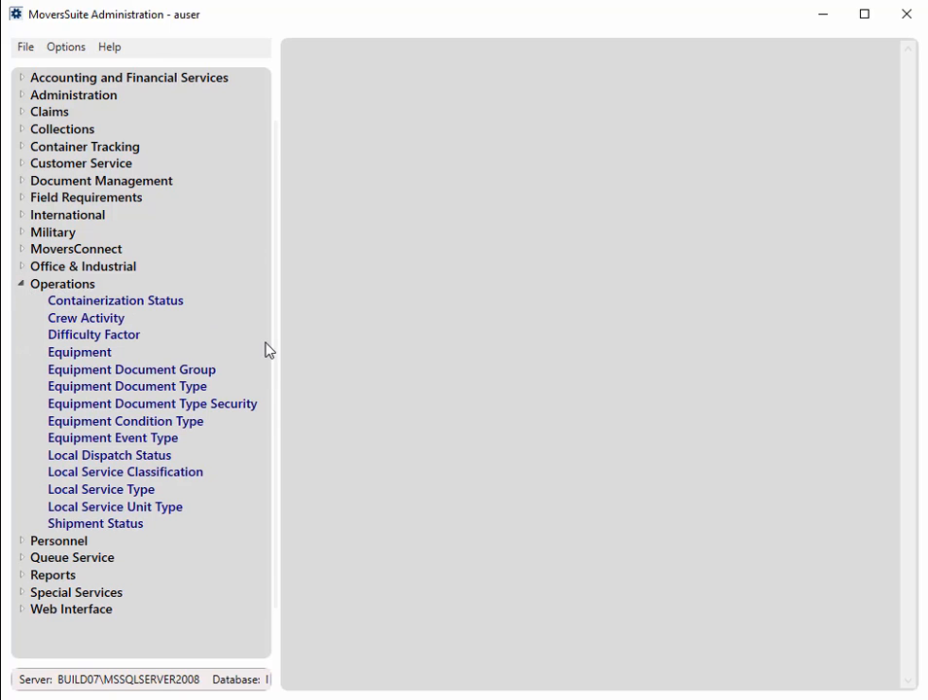
pyautogui.click(178, 510)
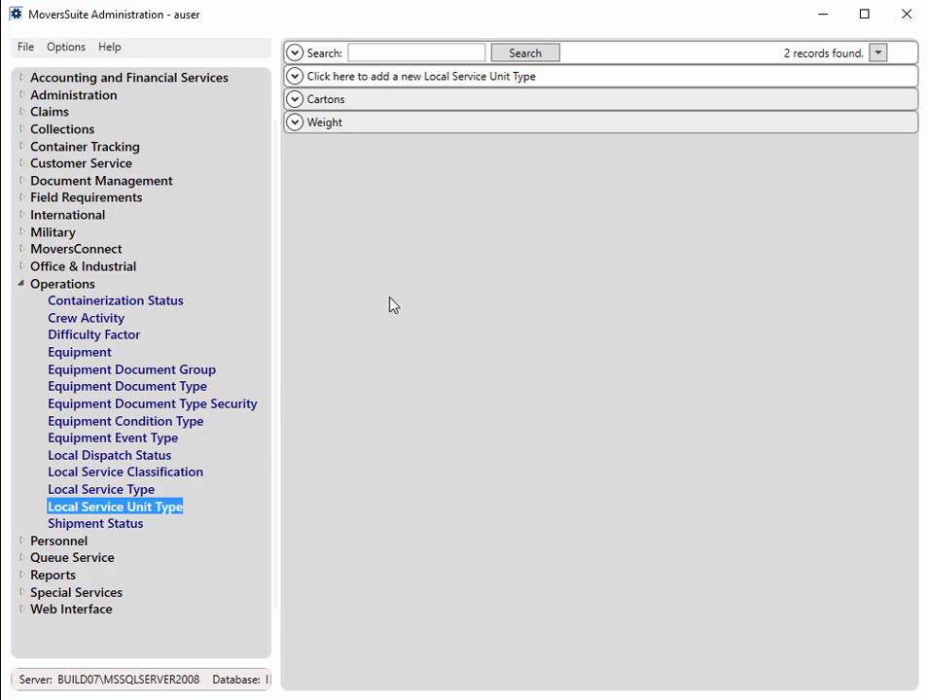
pyautogui.click(296, 127)
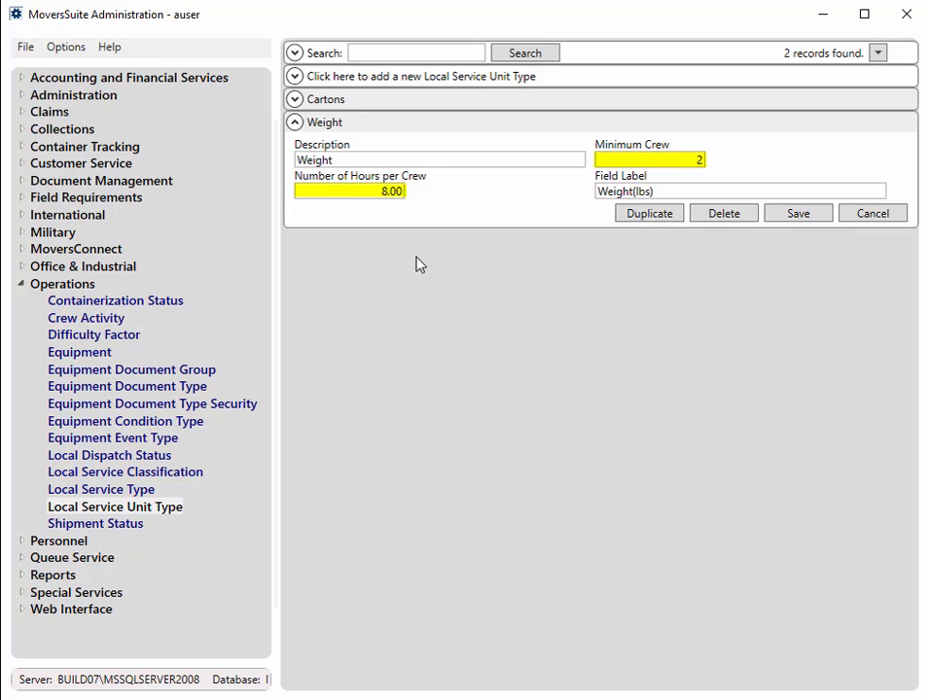
pyautogui.click(297, 99)
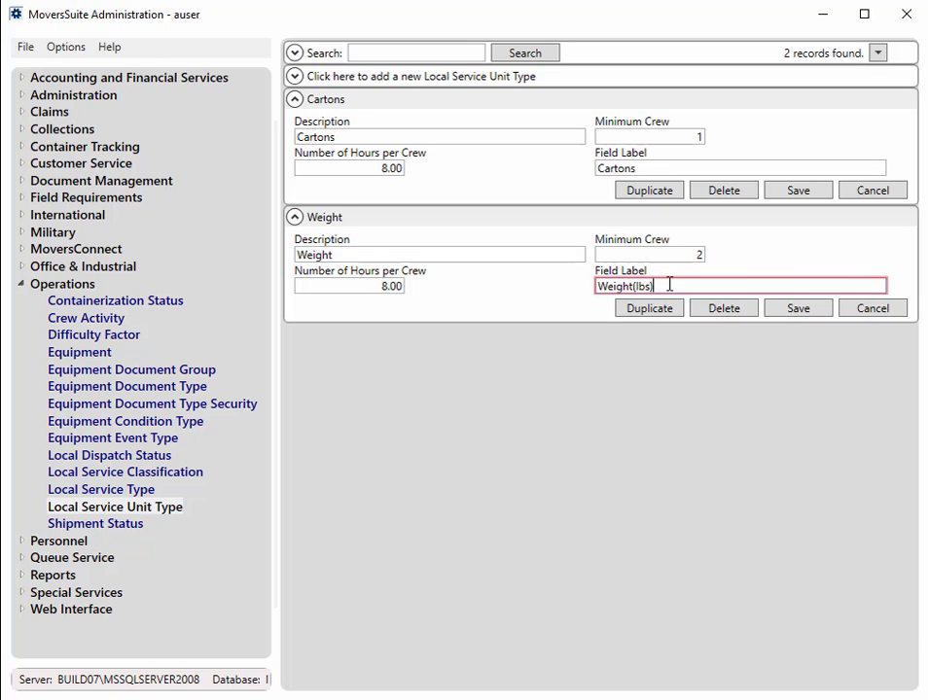
pyautogui.click(313, 221)
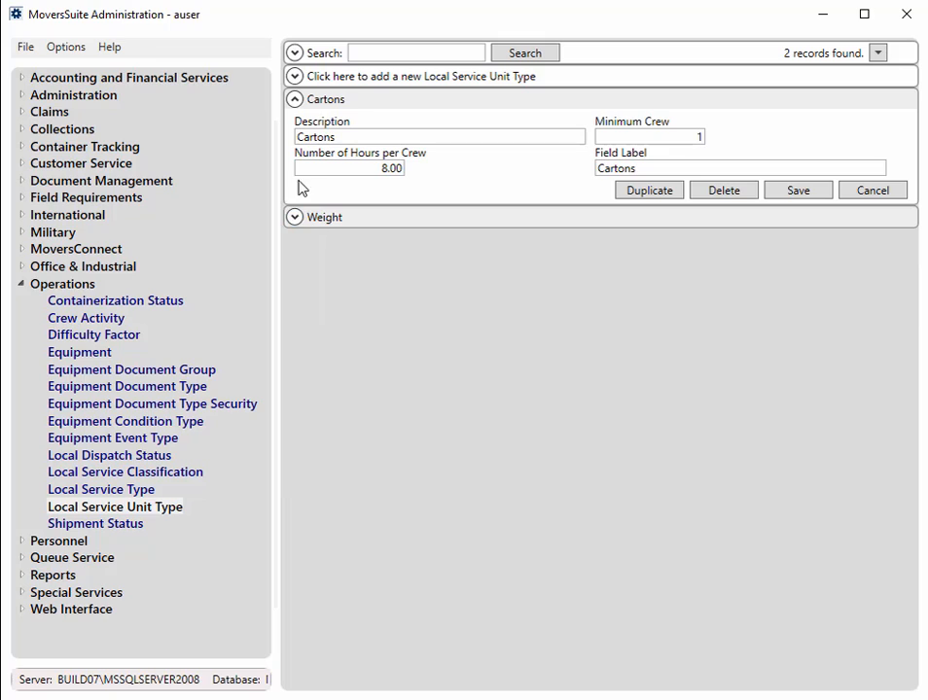
pyautogui.click(296, 100)
# Fill in a new local service unit type: description Computers, minimum crew 1, 10 hours per crew, field label Computers
pyautogui.click(384, 78)
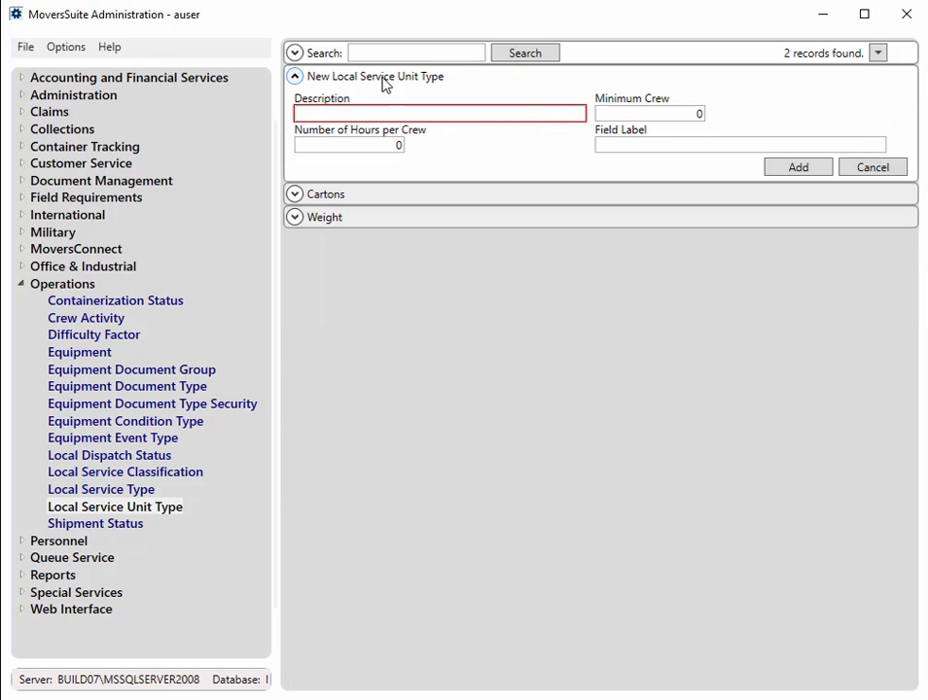
pyautogui.click(364, 111)
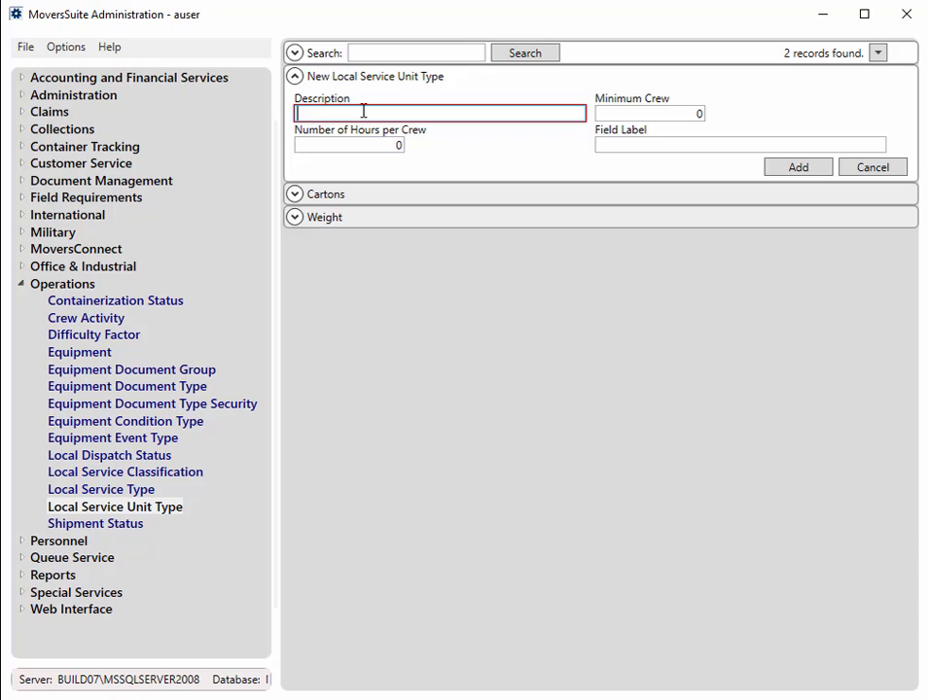
pyautogui.write('Computers')
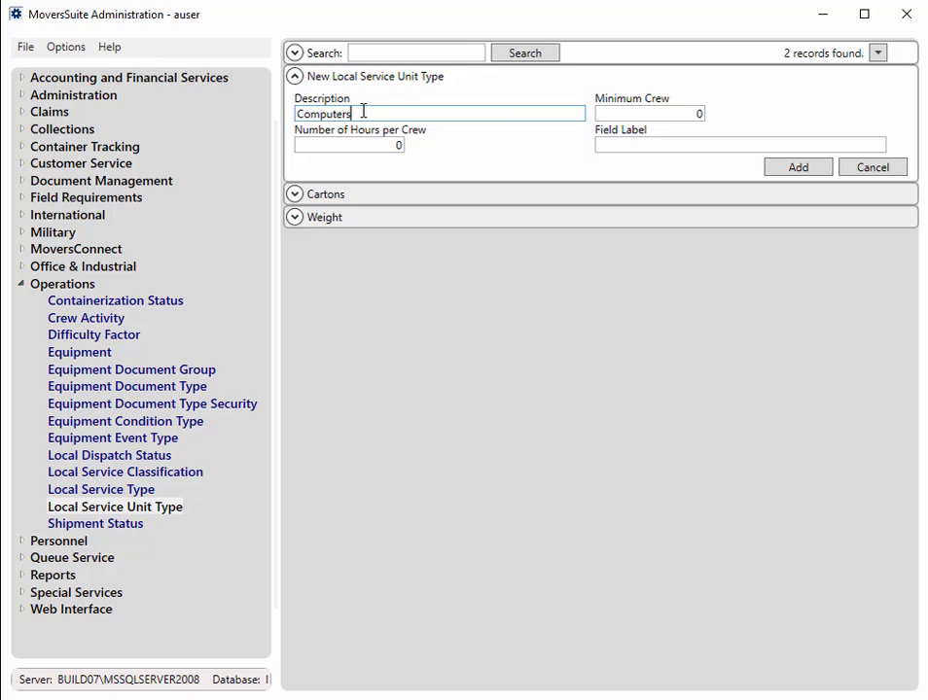
pyautogui.press('Tab')
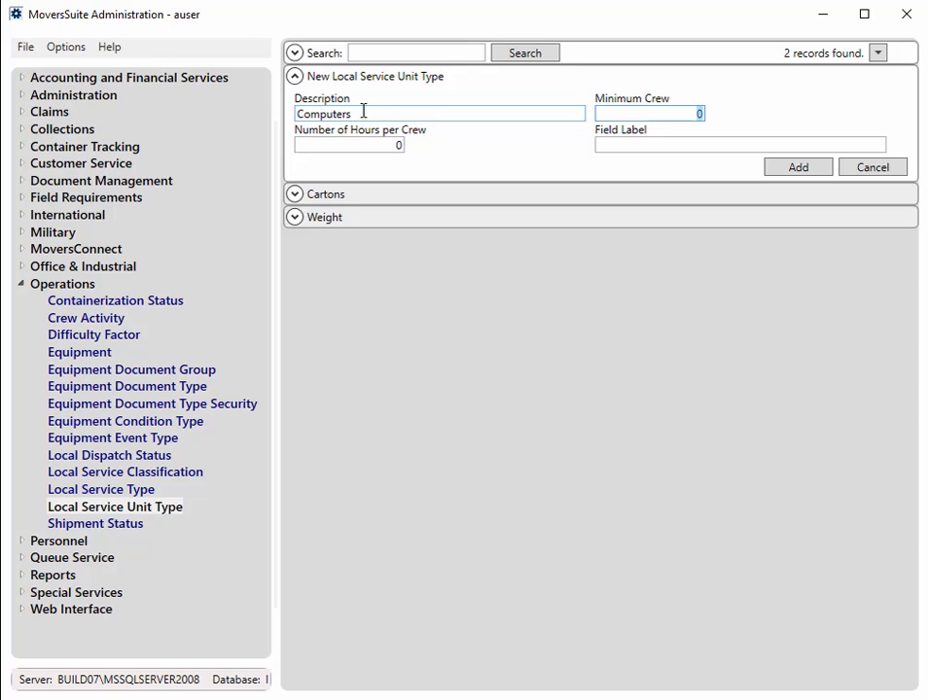
pyautogui.write('1')
pyautogui.press('Tab')
pyautogui.write('10')
pyautogui.press('Tab')
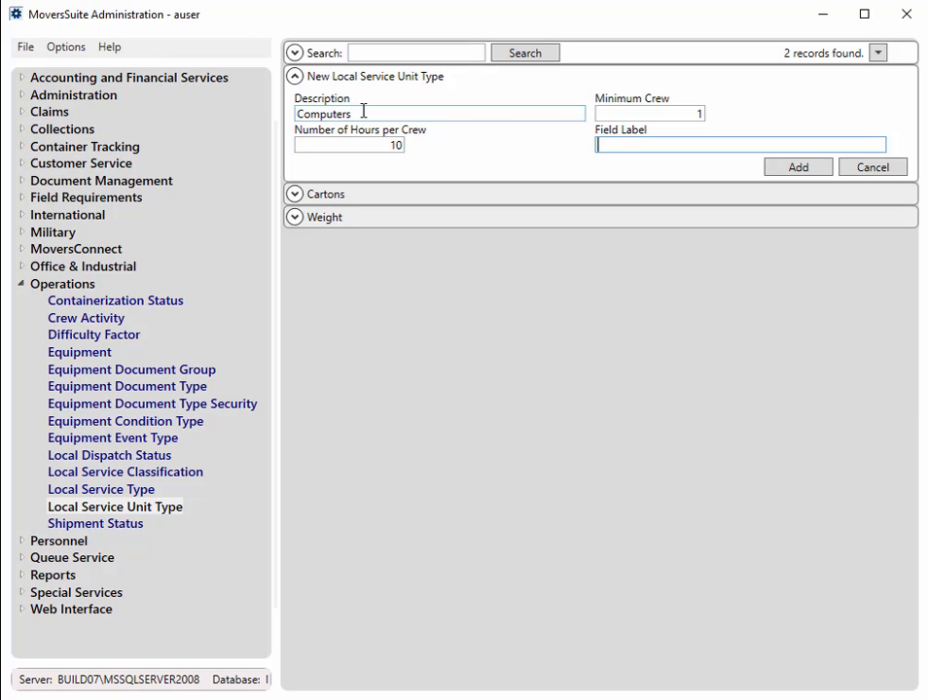
pyautogui.write('Compute')
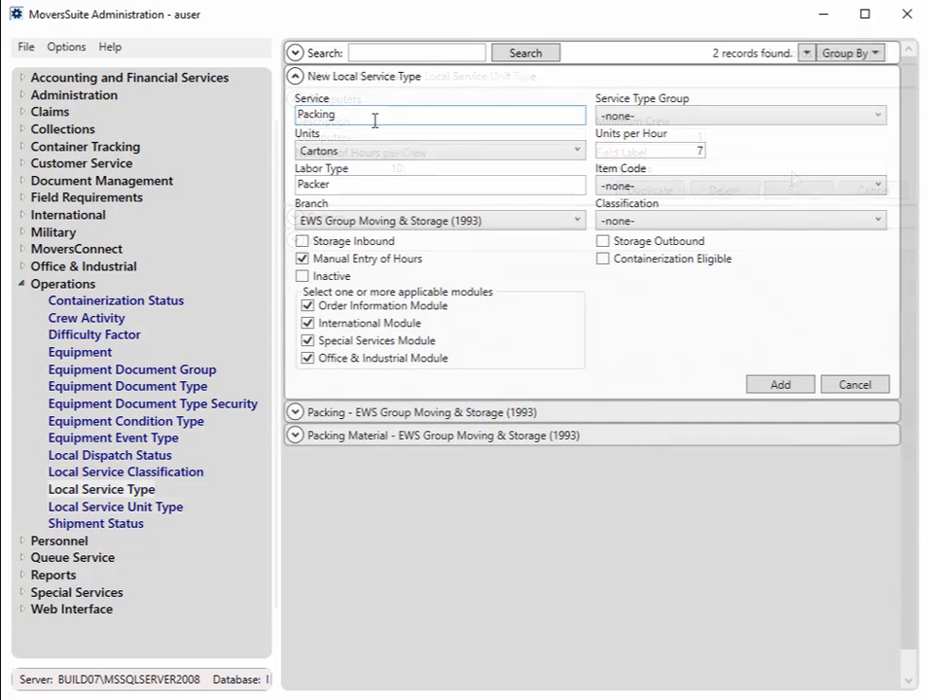
# Add a local service type named Packing-Computers that uses Computers as its units at 10 units per hour
pyautogui.write('-C')
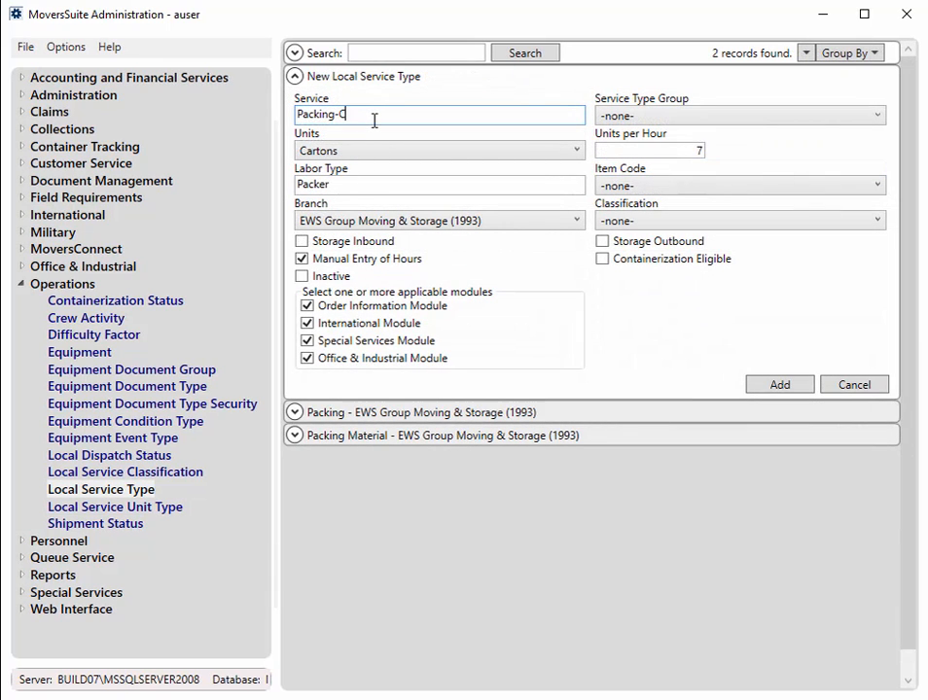
pyautogui.write('omputers')
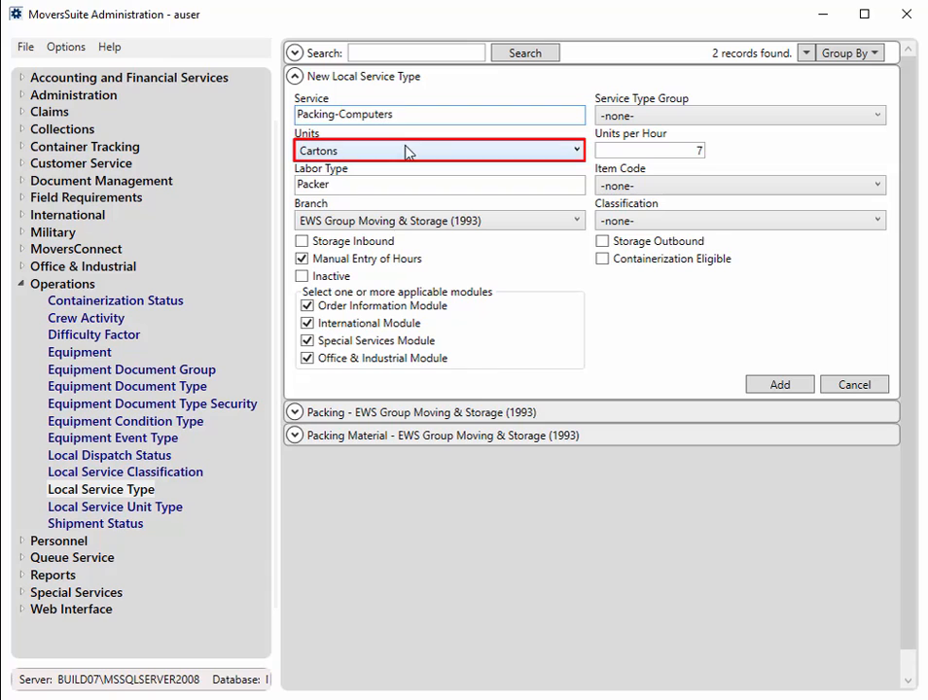
pyautogui.click(408, 152)
pyautogui.click(390, 209)
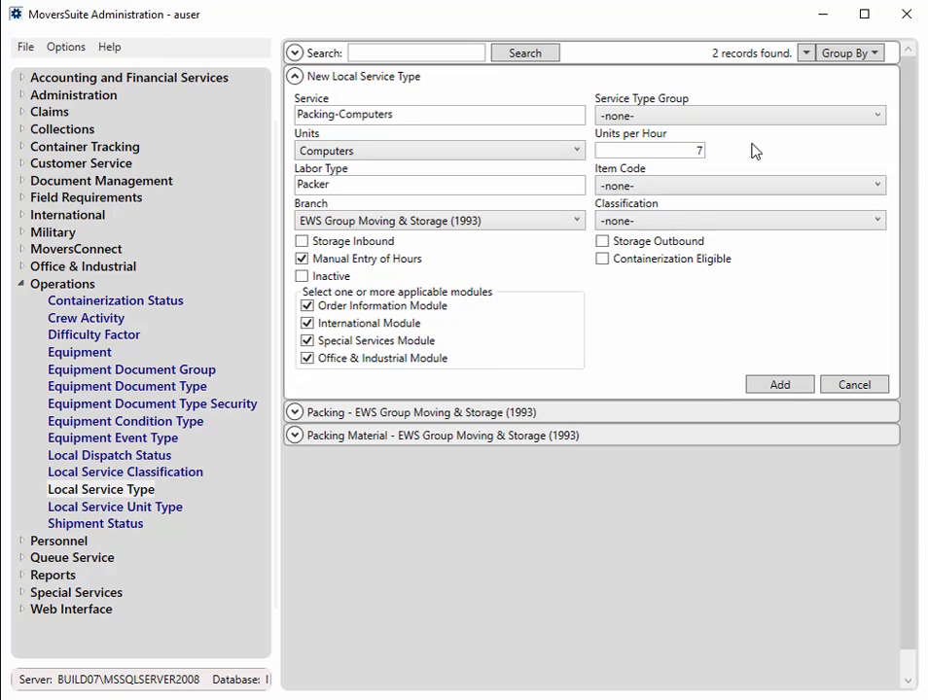
pyautogui.doubleClick(701, 148)
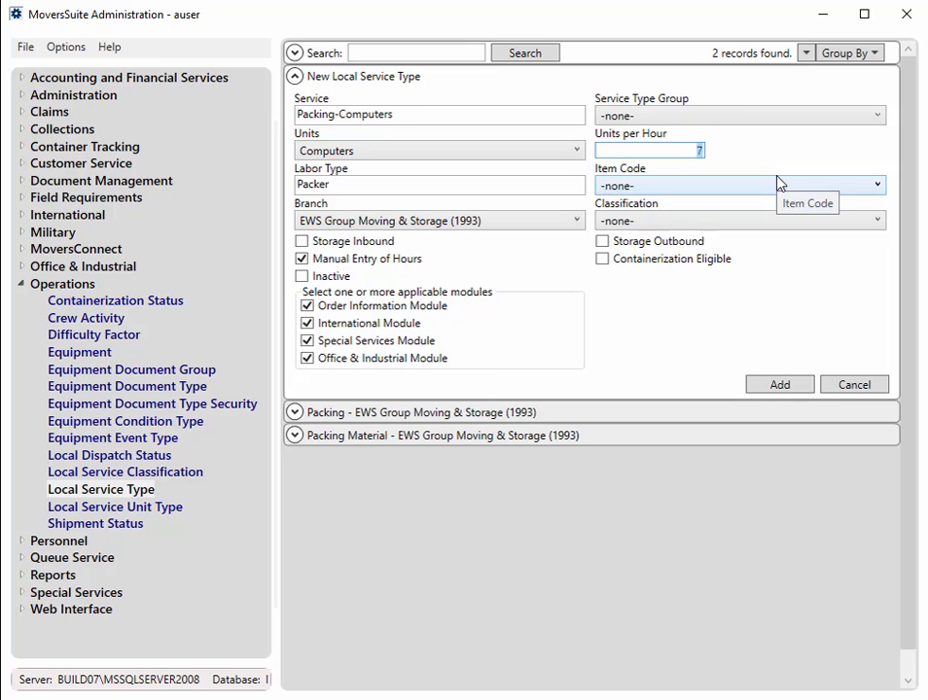
pyautogui.write('10')
pyautogui.click(781, 390)
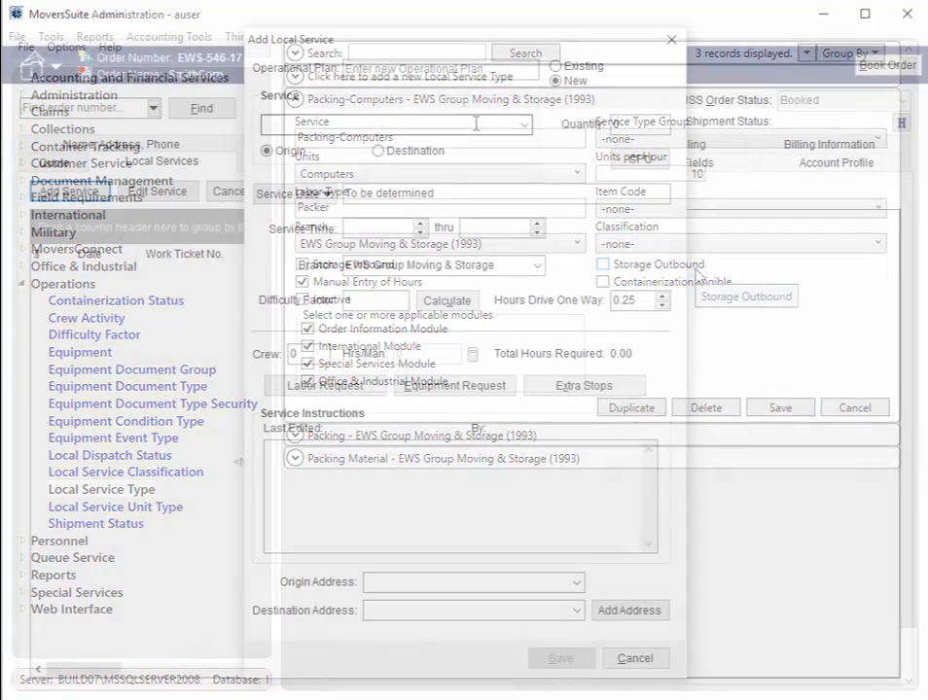
# In MoversSuite, choose Packing-Computers as the local service being added, enter 75 computers and use the CPU function
pyautogui.press('Down')
pyautogui.press('Down')
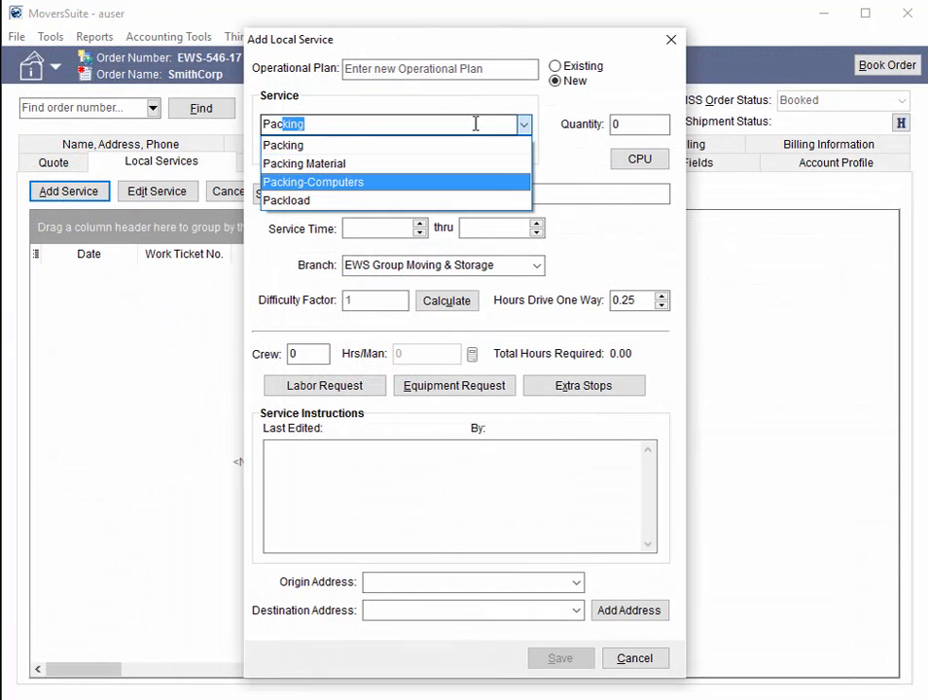
pyautogui.press('Return')
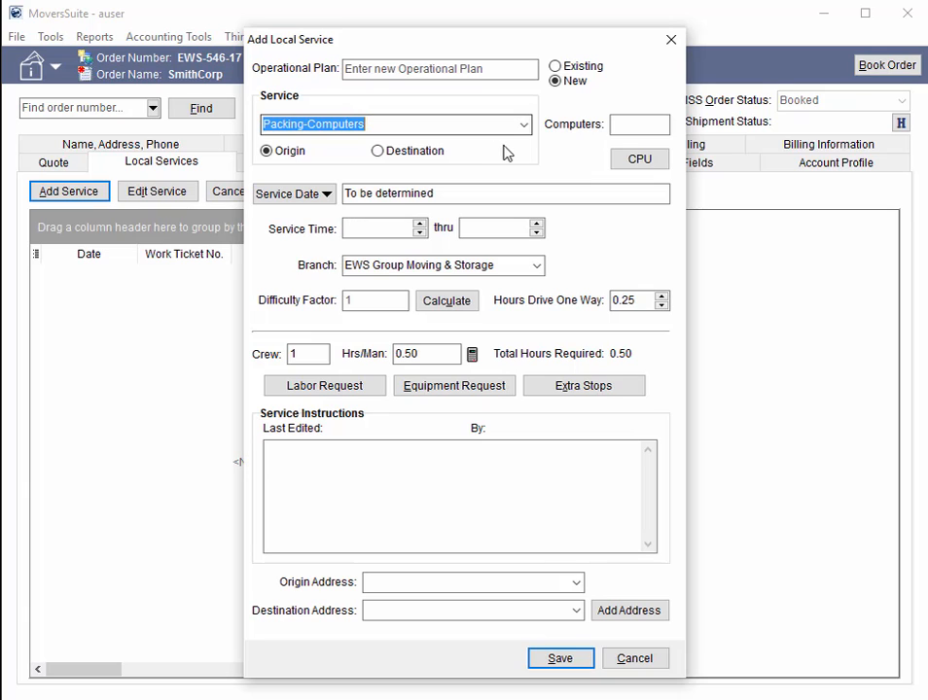
pyautogui.click(649, 121)
pyautogui.write('75')
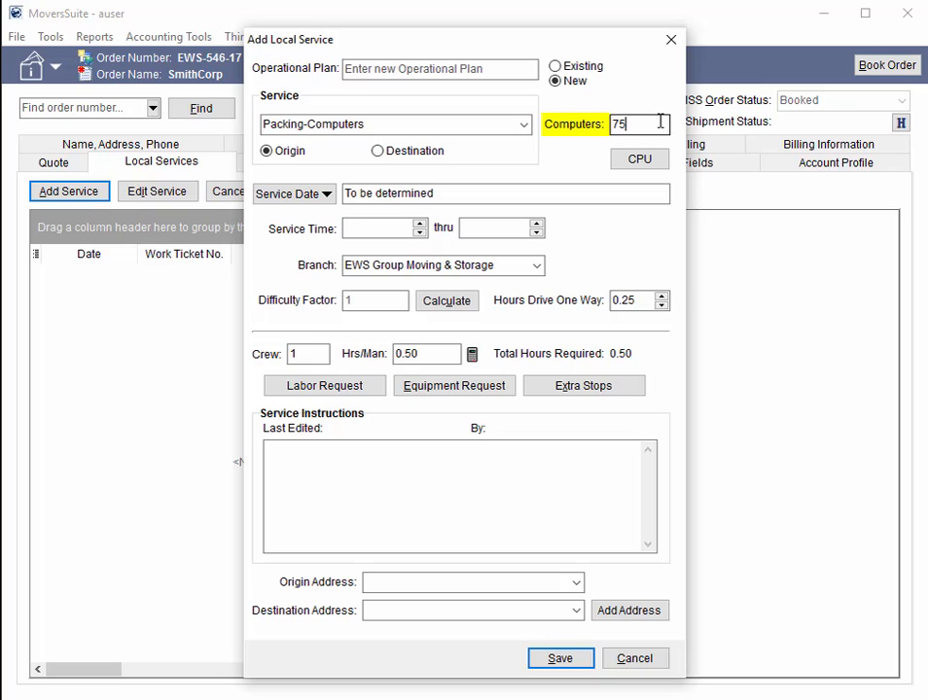
pyautogui.click(627, 159)
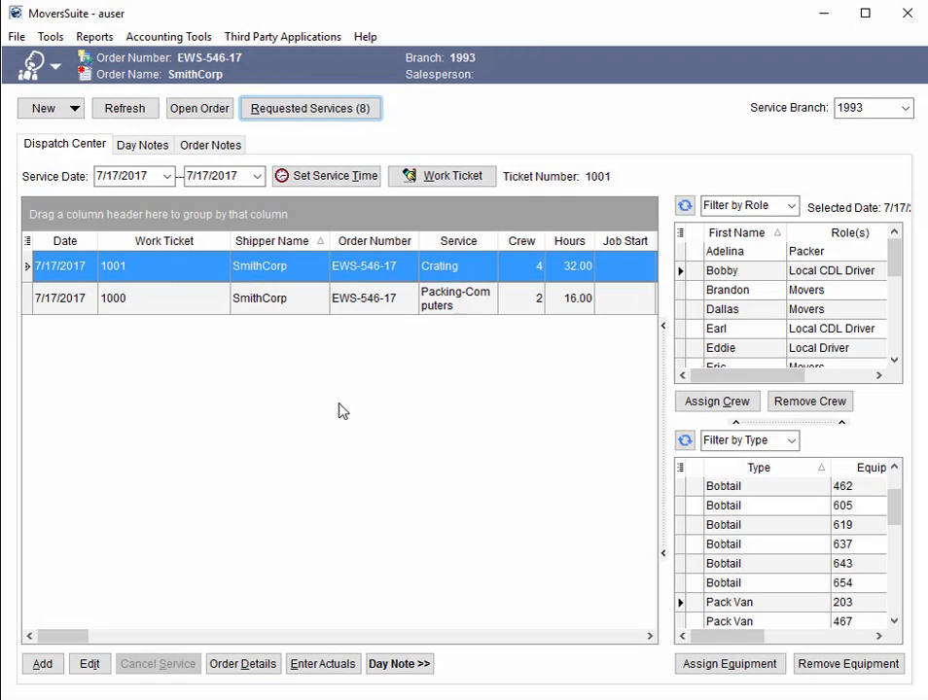
# Show the day note in the Dispatch Center and view the notes for 7/14/2017 and 7/17/2017
pyautogui.click(421, 664)
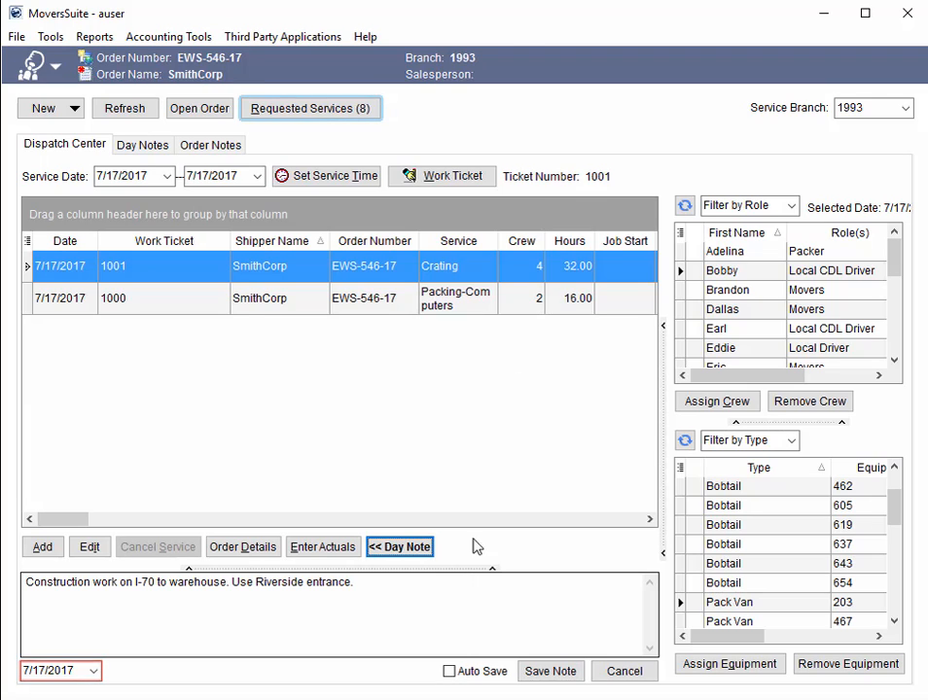
pyautogui.moveTo(515, 13); pyautogui.dragTo(628, 11)
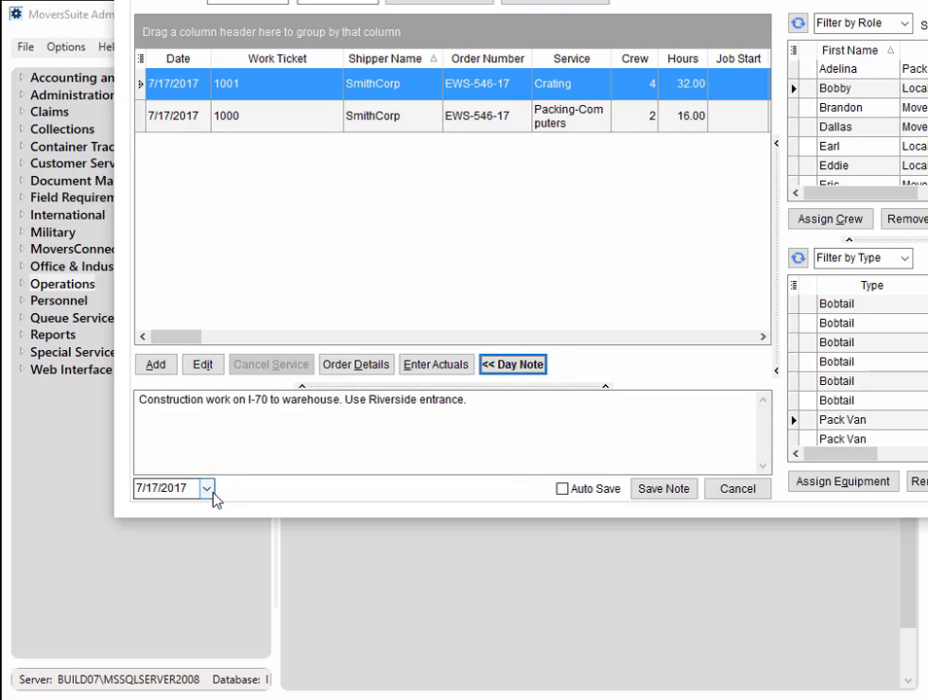
pyautogui.click(180, 489)
pyautogui.click(206, 490)
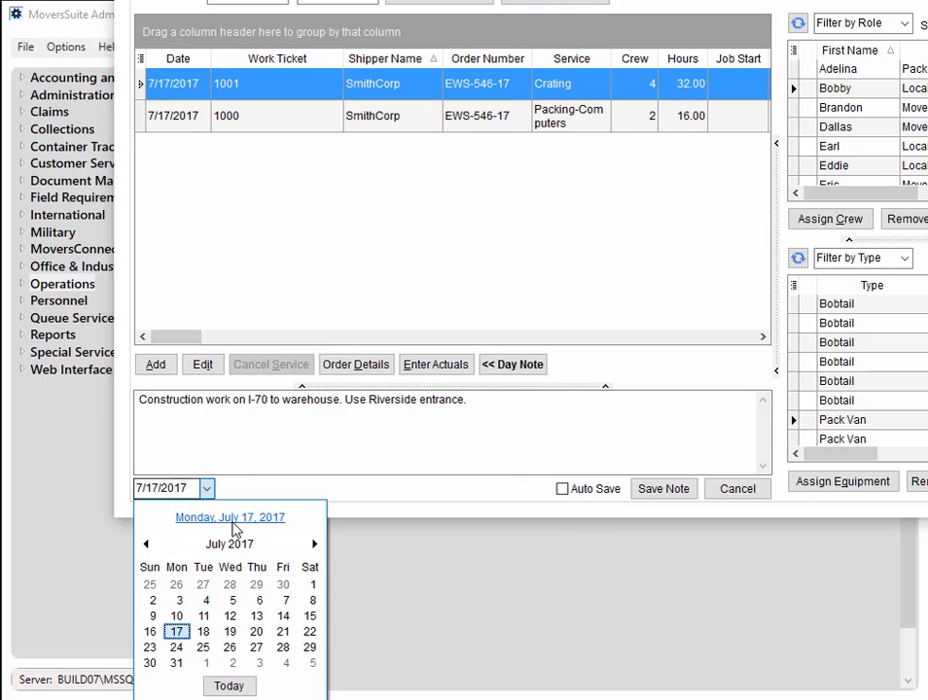
pyautogui.click(283, 616)
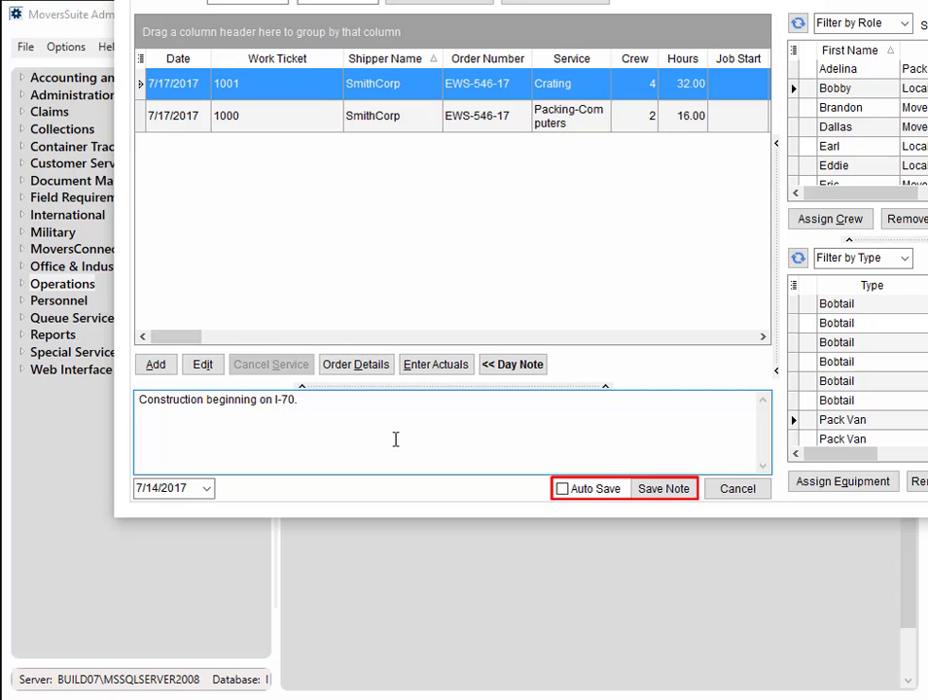
pyautogui.click(206, 488)
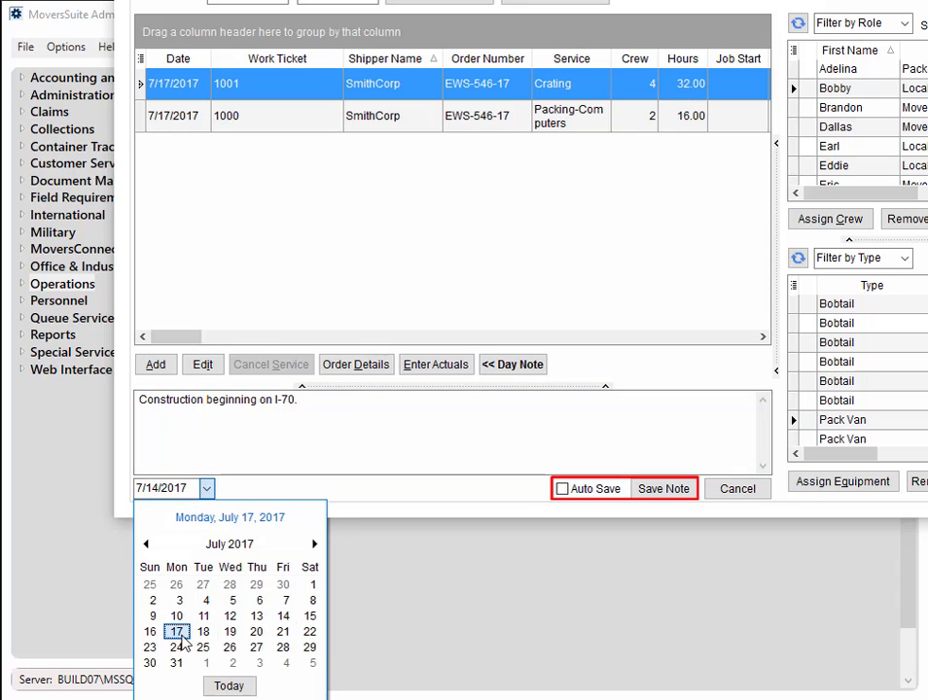
pyautogui.click(179, 633)
# Save the 7/17/2017 day note and turn on Auto Save for day notes
pyautogui.click(435, 459)
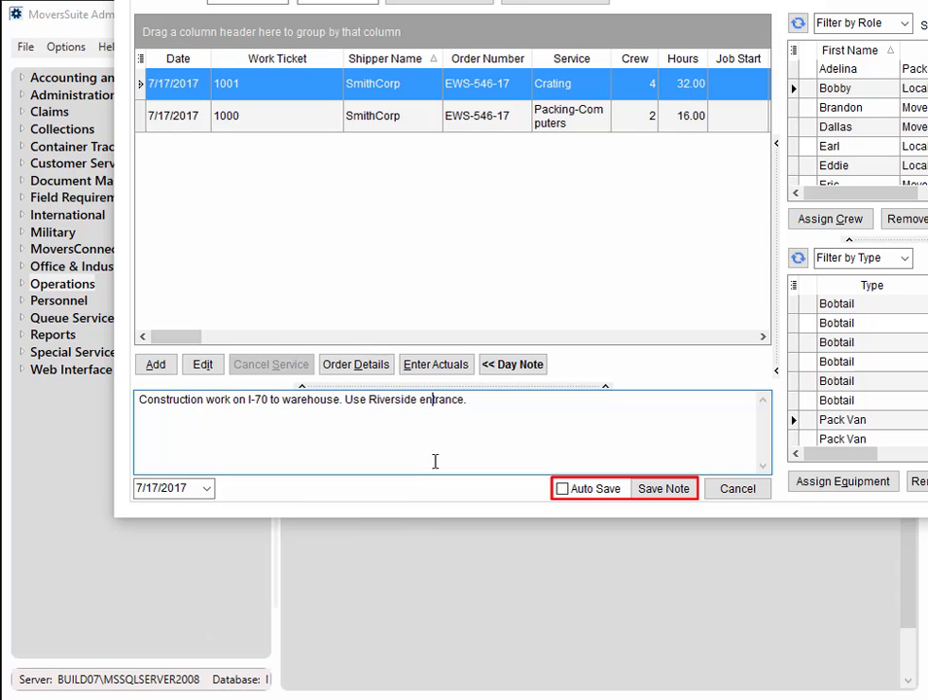
pyautogui.click(656, 494)
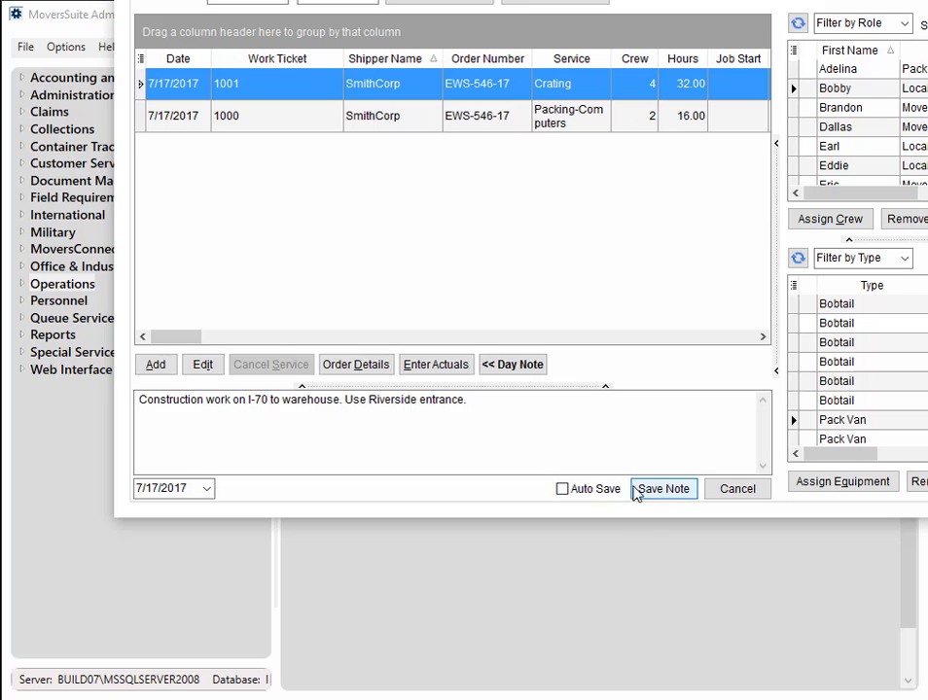
pyautogui.click(563, 489)
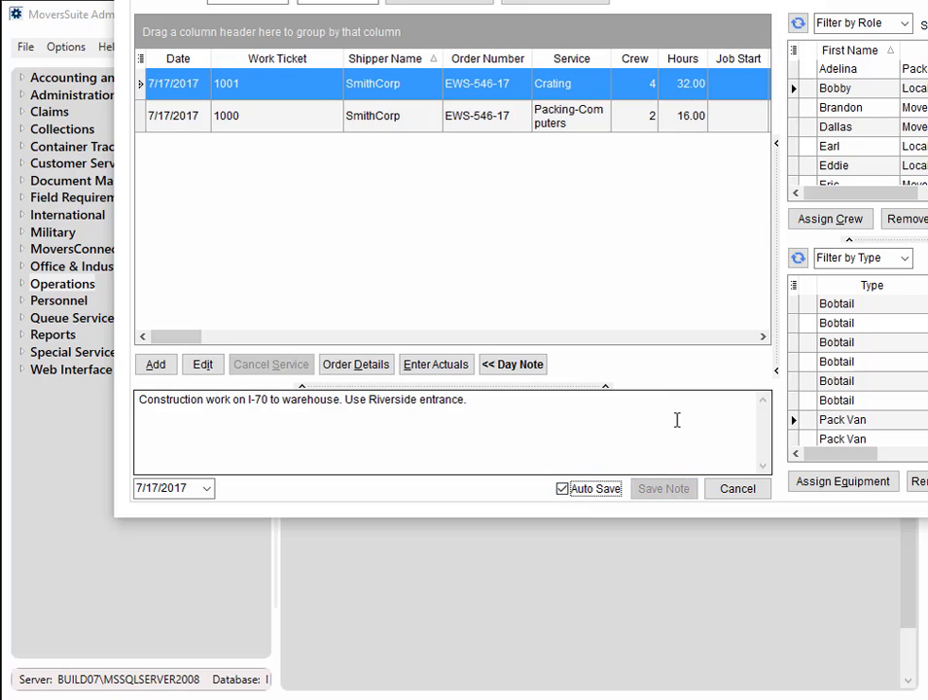
# Replace the word "Riverside" with "south" in the 7/17/2017 day note
pyautogui.click(581, 404)
pyautogui.doubleClick(381, 402)
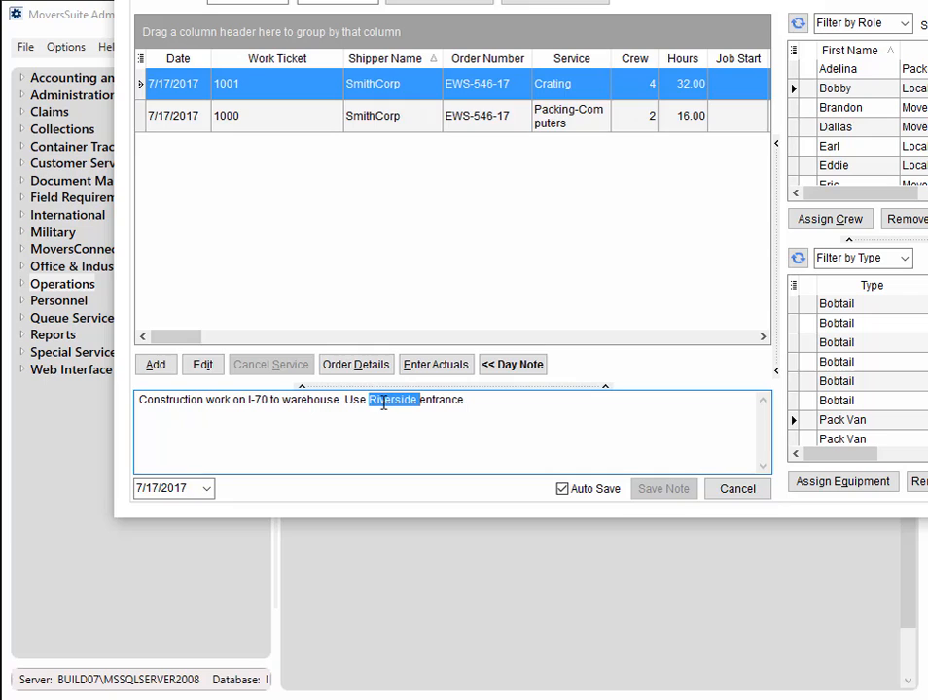
pyautogui.write('south')
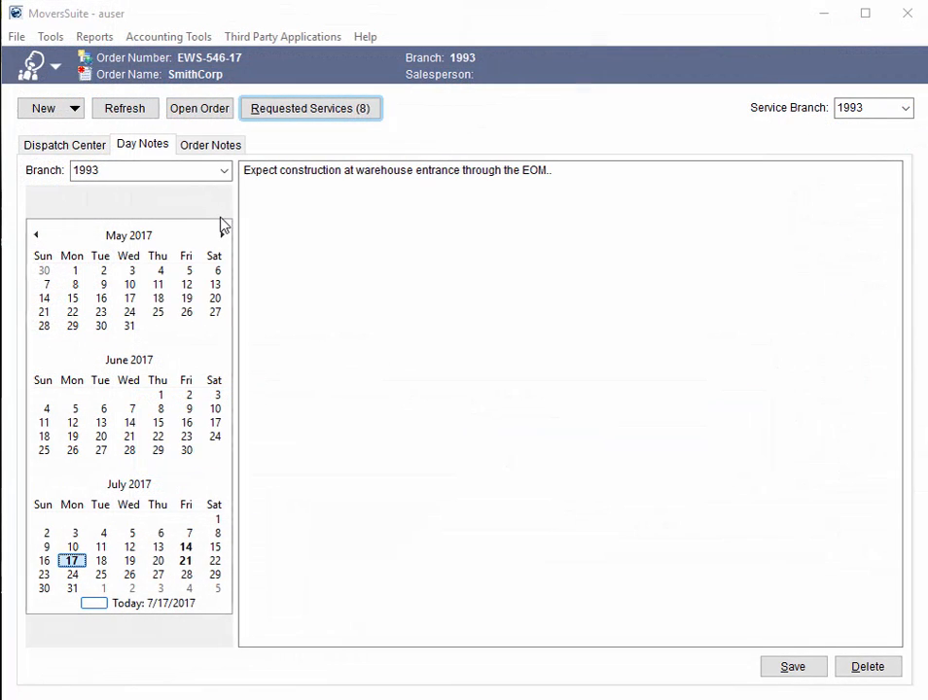
# Delete the 7/17/2017 day note for branch 1993
pyautogui.click(876, 667)
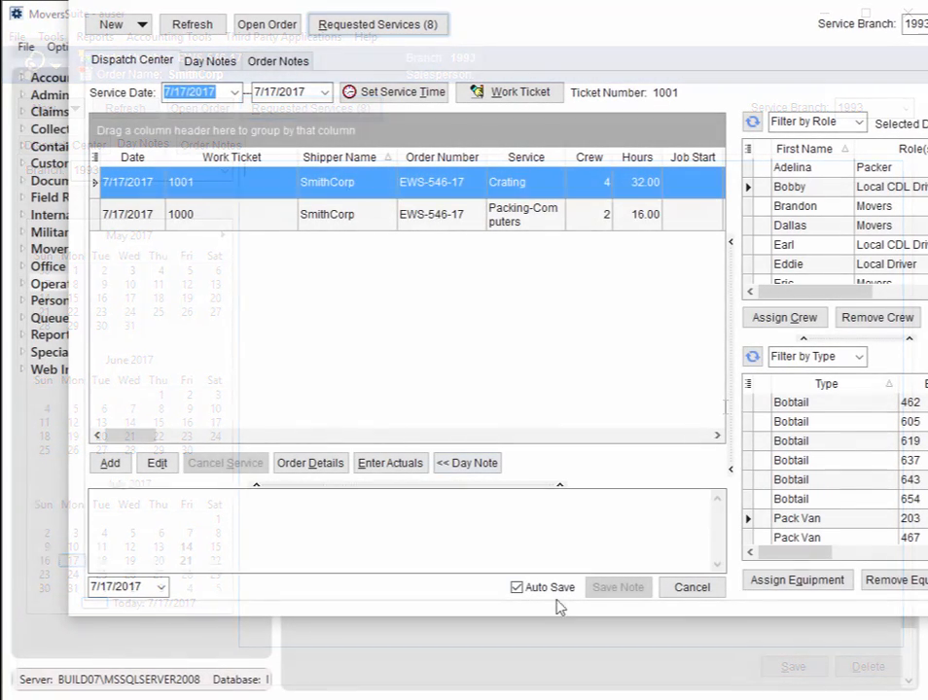
# Turn off Auto Save, enter "Changes made" as the 7/17/2017 day note and hide the day note area
pyautogui.click(551, 591)
pyautogui.click(369, 526)
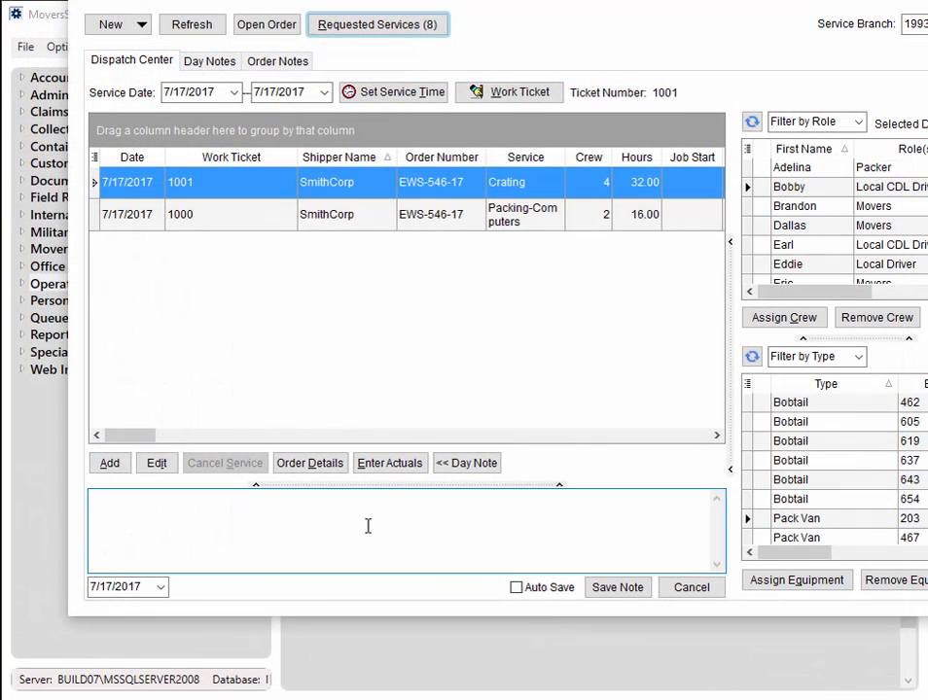
pyautogui.write('Changes made')
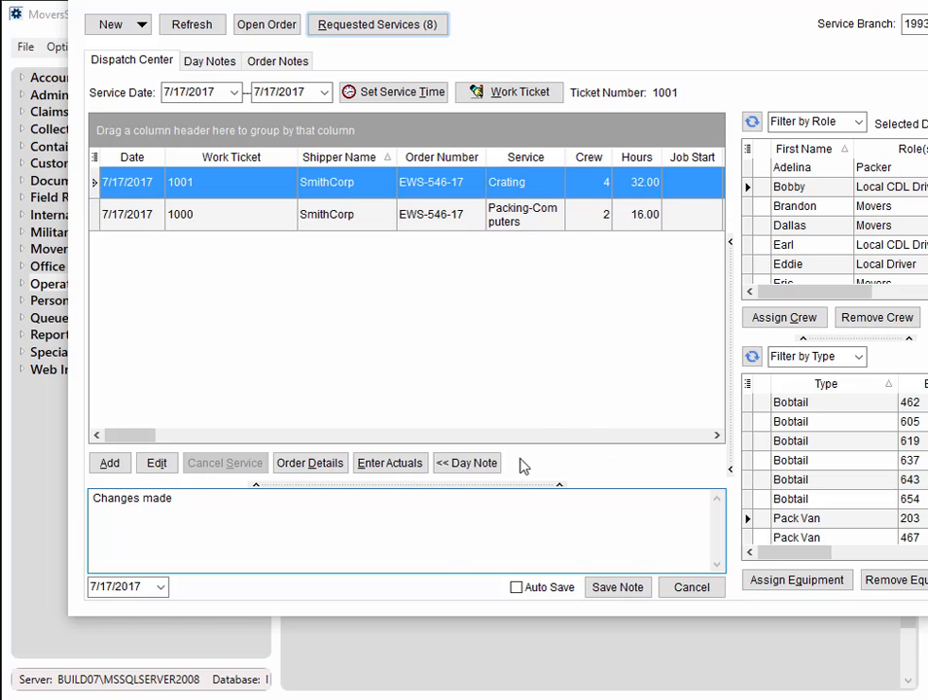
pyautogui.click(482, 467)
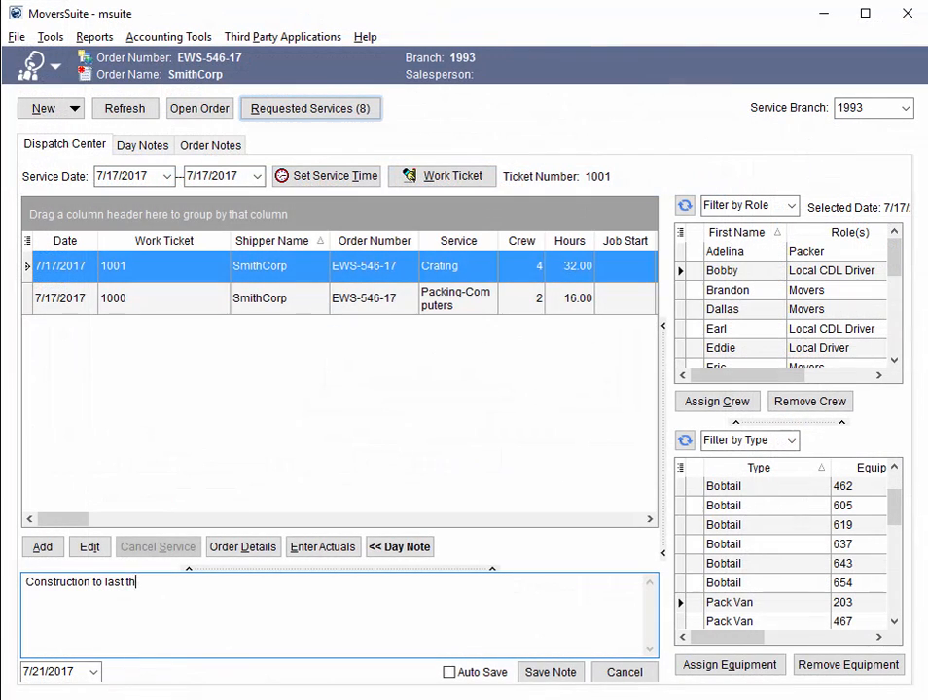
# Complete the 7/21/2017 day note as "Construction to last through EOM" and save it, adding it to the existing note
pyautogui.write('oru')
pyautogui.press('BackSpace')
pyautogui.press('BackSpace')
pyautogui.press('BackSpace')
pyautogui.write('rough EOM')
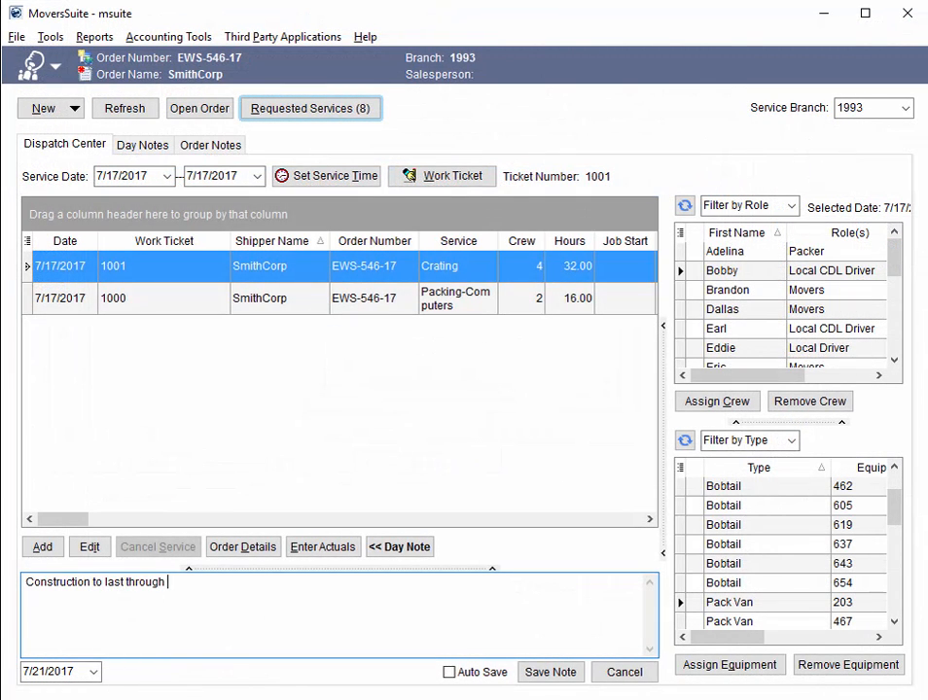
pyautogui.click(538, 674)
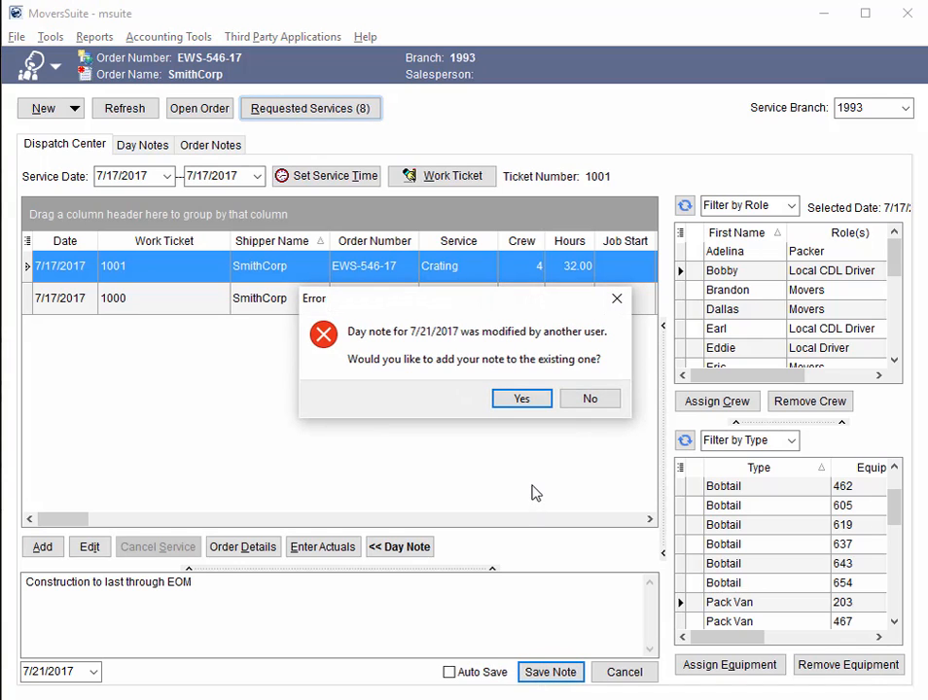
pyautogui.click(522, 399)
pyautogui.click(479, 623)
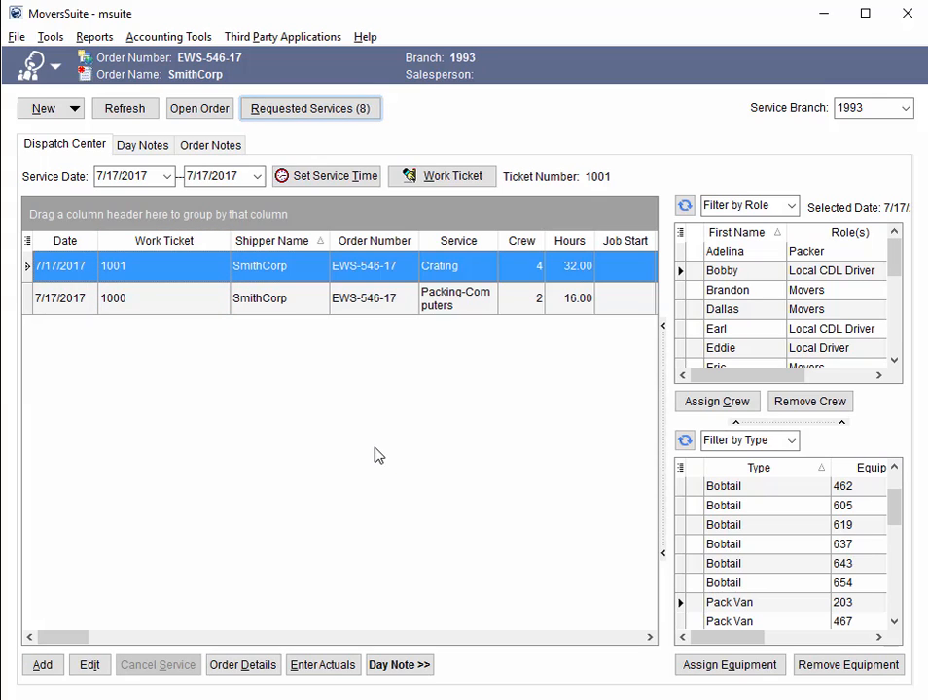
# Move the Work Ticket column ahead of the Date column in the Dispatch Center service grid
pyautogui.moveTo(180, 253); pyautogui.dragTo(61, 243)
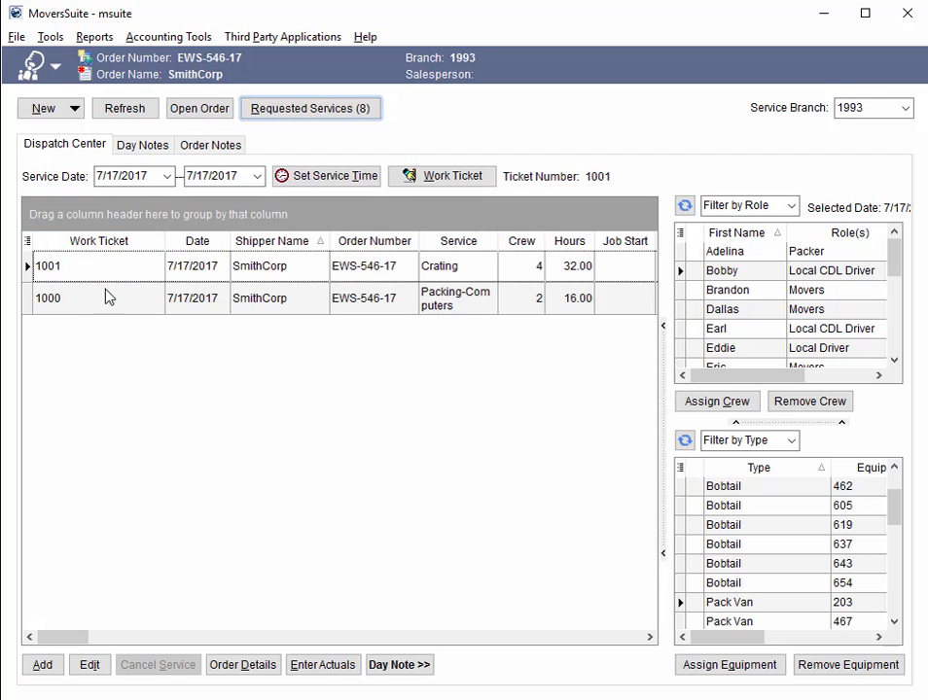
pyautogui.click(115, 276)
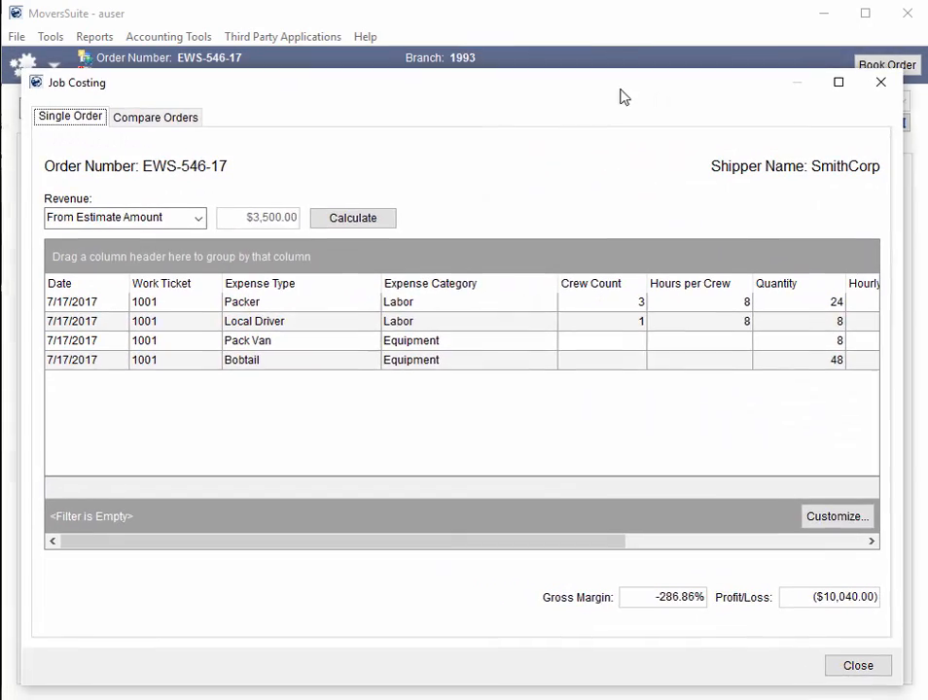
# Examine the Crew Count, Hours per Crew and remaining columns in the Single Order job costing for SmithCorp
pyautogui.moveTo(621, 97); pyautogui.dragTo(615, 76)
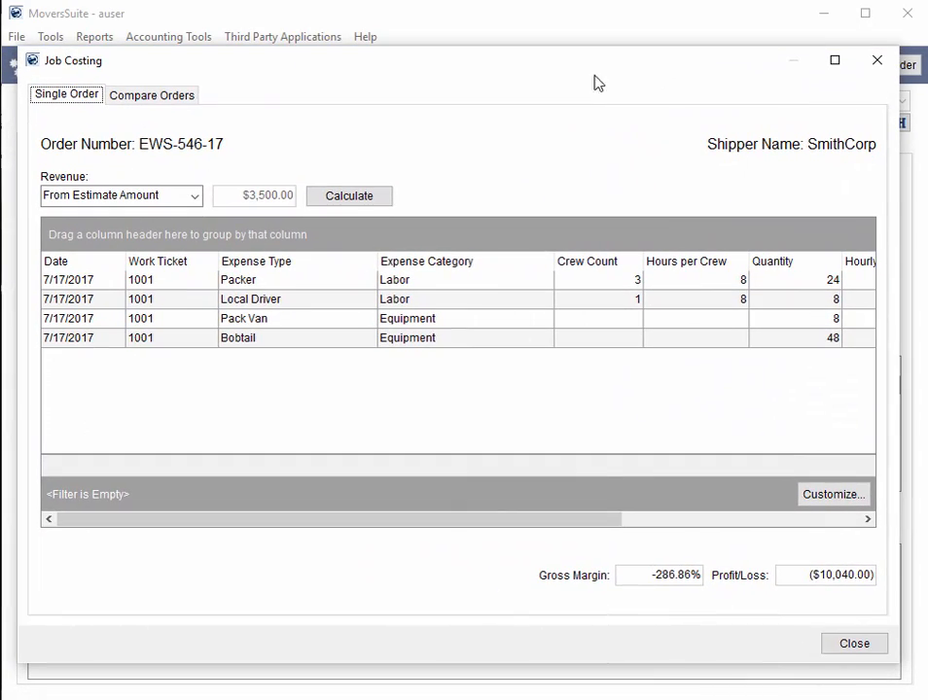
pyautogui.click(452, 282)
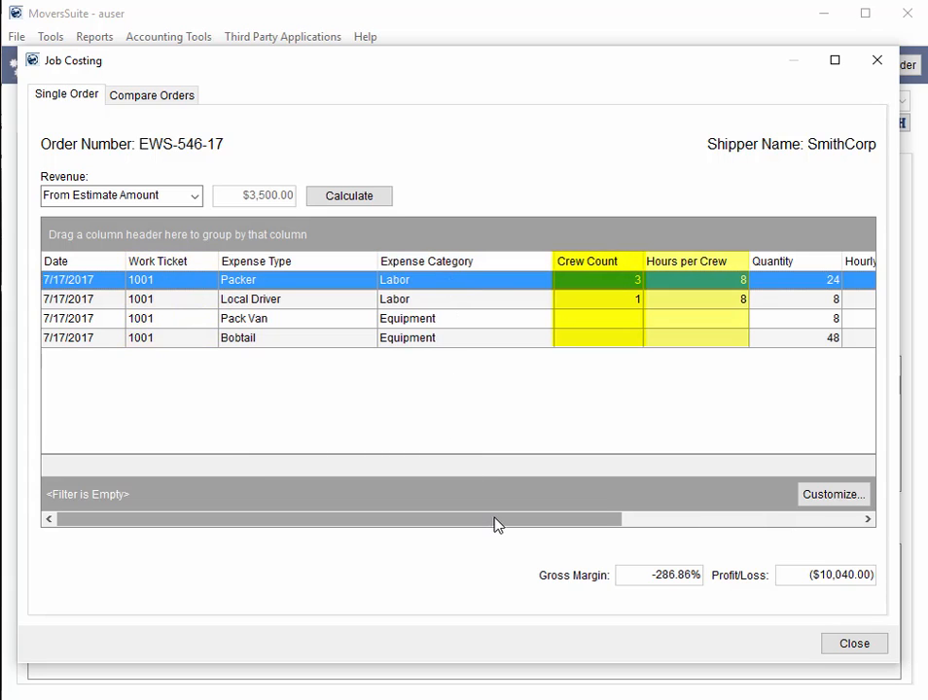
pyautogui.moveTo(494, 525); pyautogui.dragTo(778, 533)
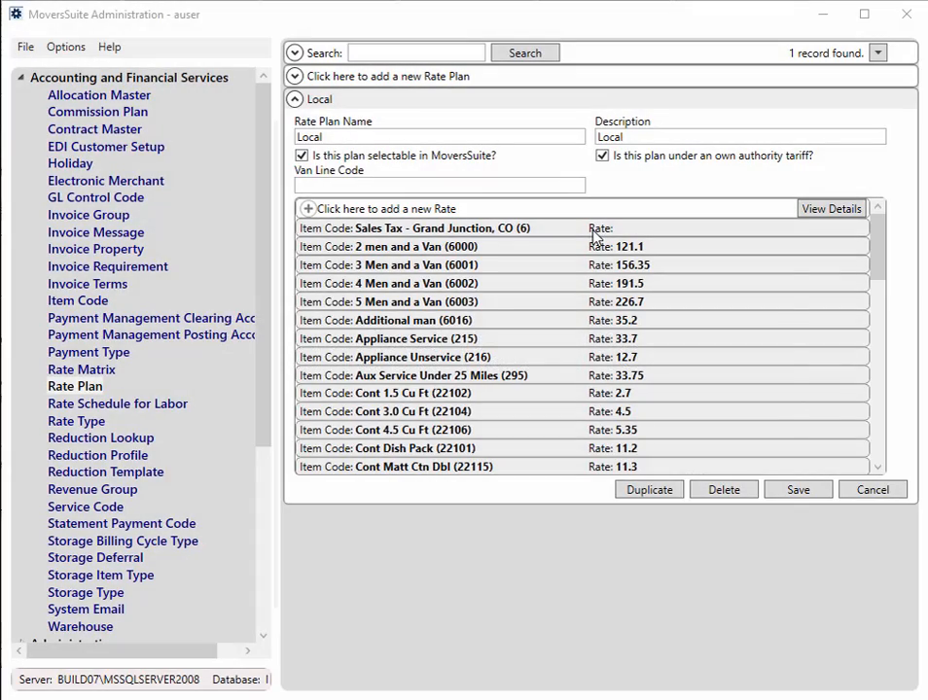
# In MoversSuite Administration, set the Sales Tax - Grand Junction, CO rate in the Local rate plan to 7.3755 and save it
pyautogui.doubleClick(595, 234)
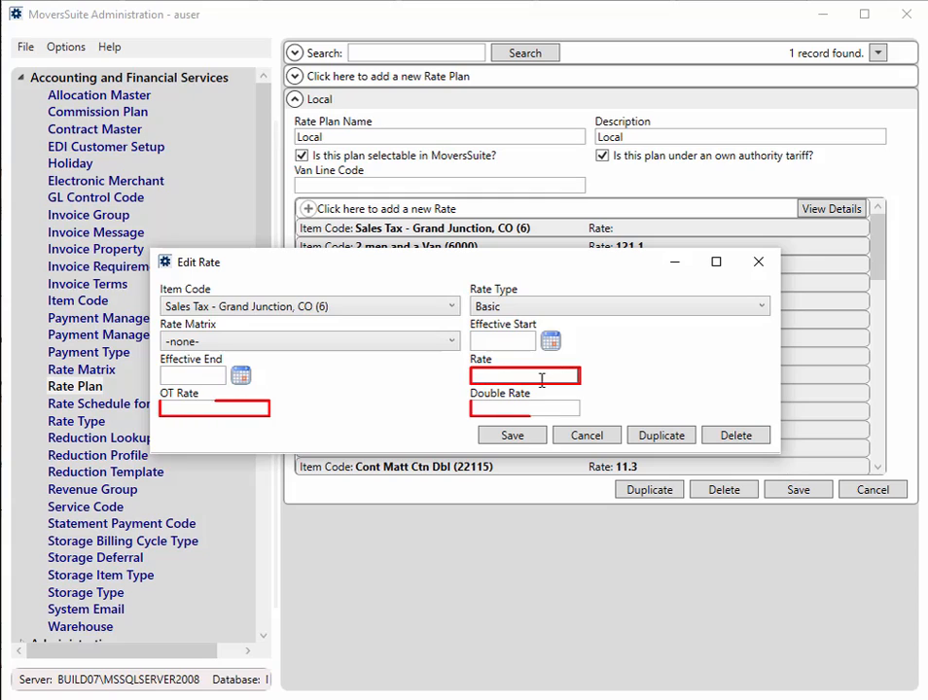
pyautogui.write('07.37')
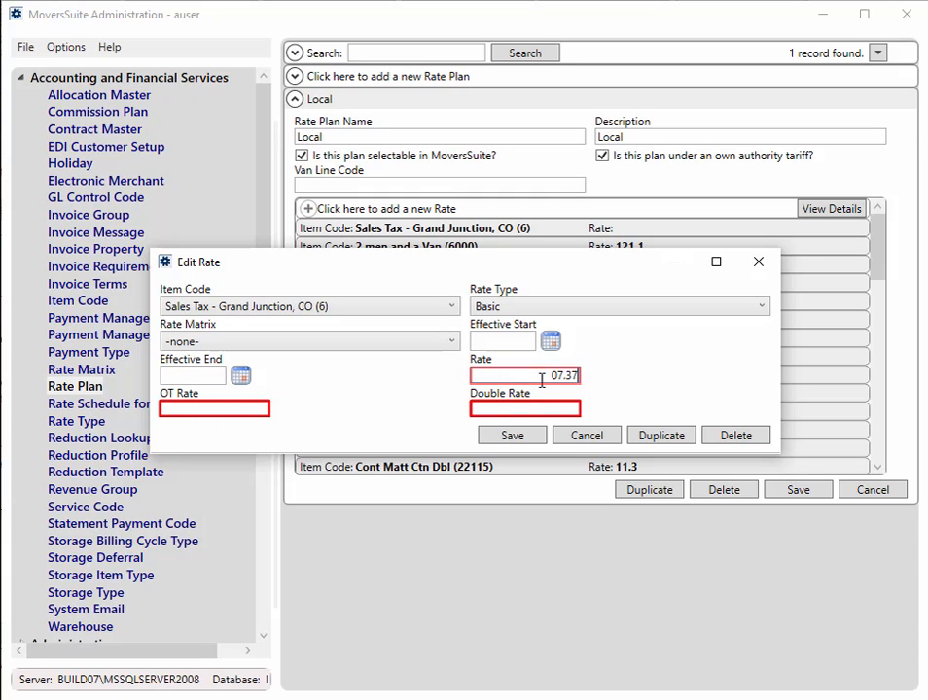
pyautogui.write('5')
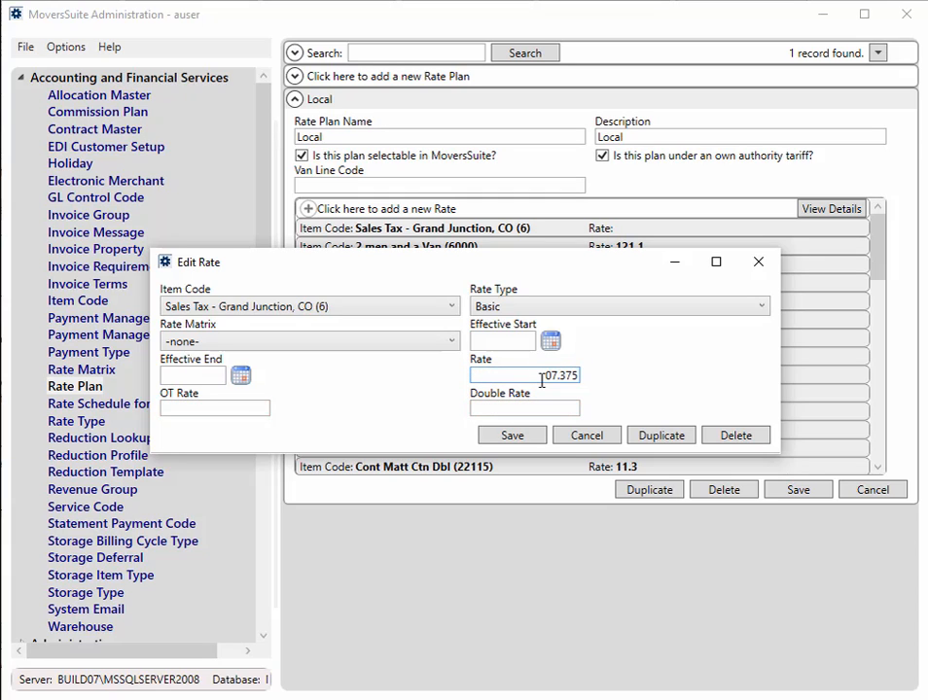
pyautogui.write('5')
pyautogui.click(524, 438)
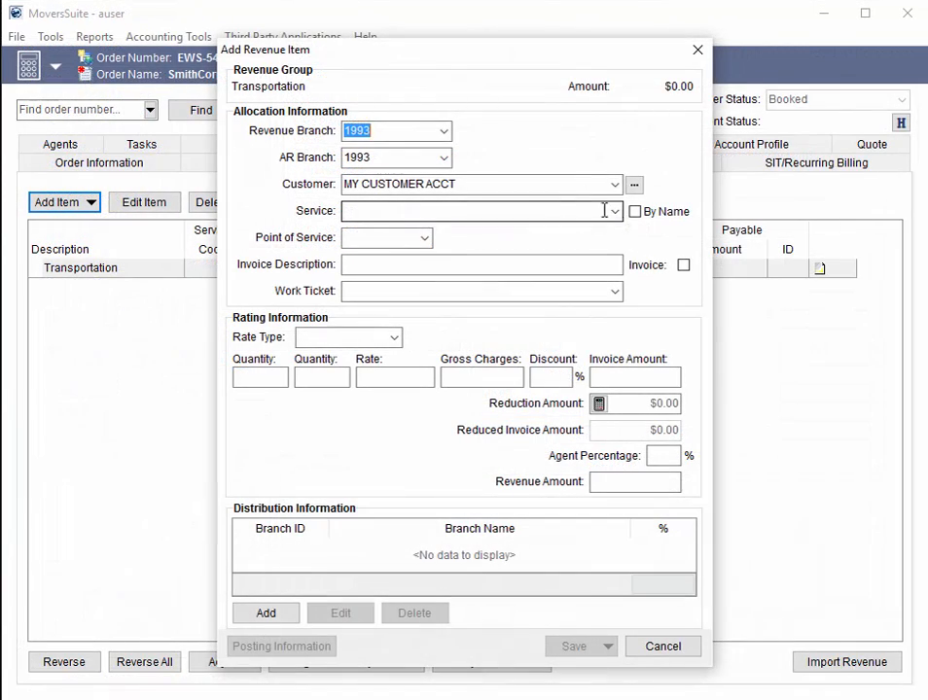
# In MoversSuite, choose service 6, Sales Tax - Grand Junction, CO, for the new Transportation revenue item and enter a quantity of 1
pyautogui.click(614, 211)
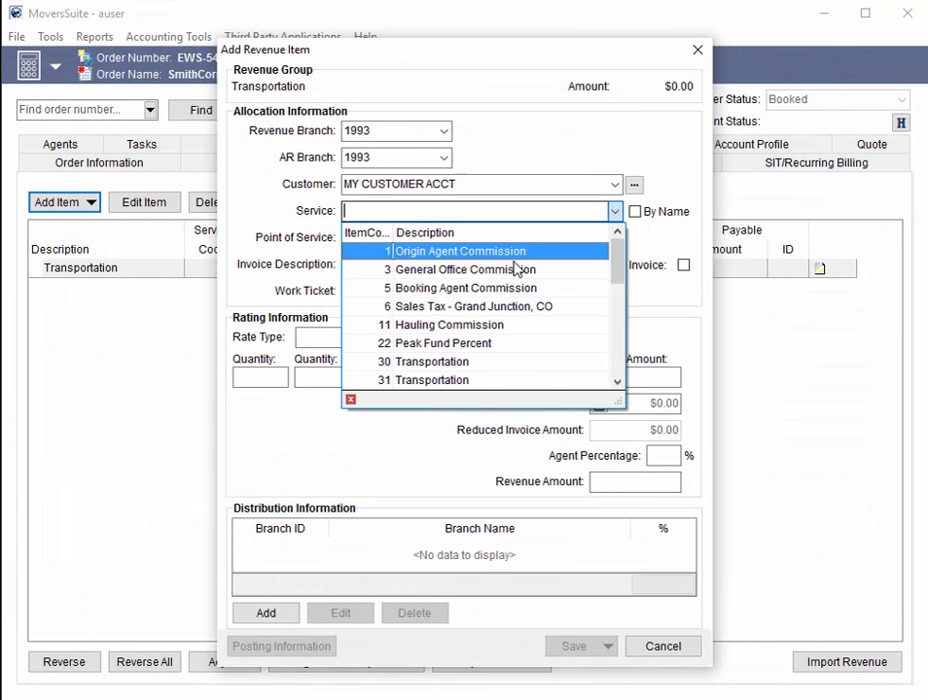
pyautogui.click(474, 308)
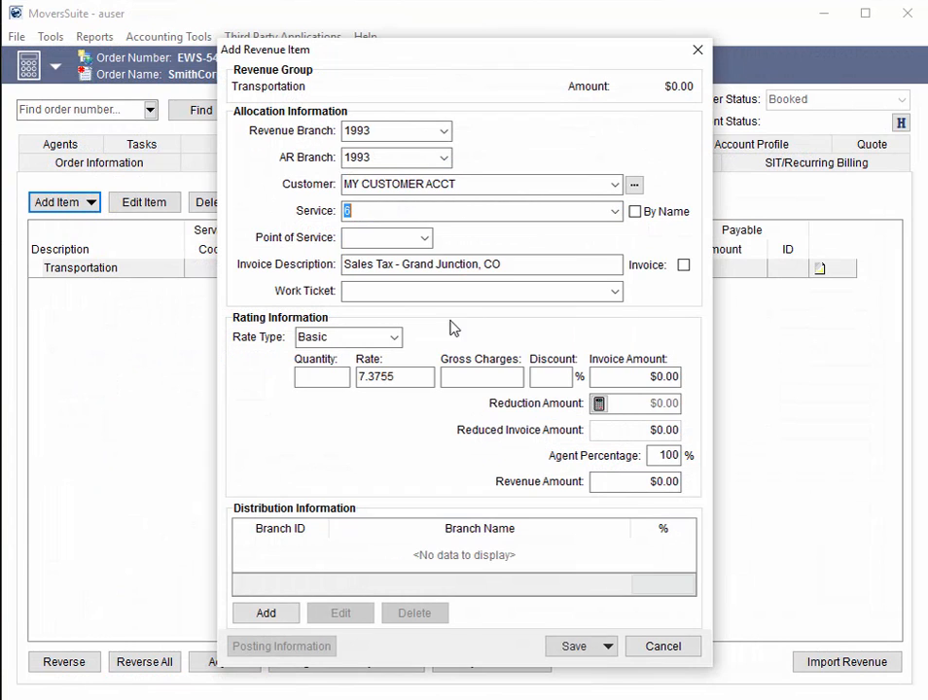
pyautogui.click(414, 375)
pyautogui.click(315, 379)
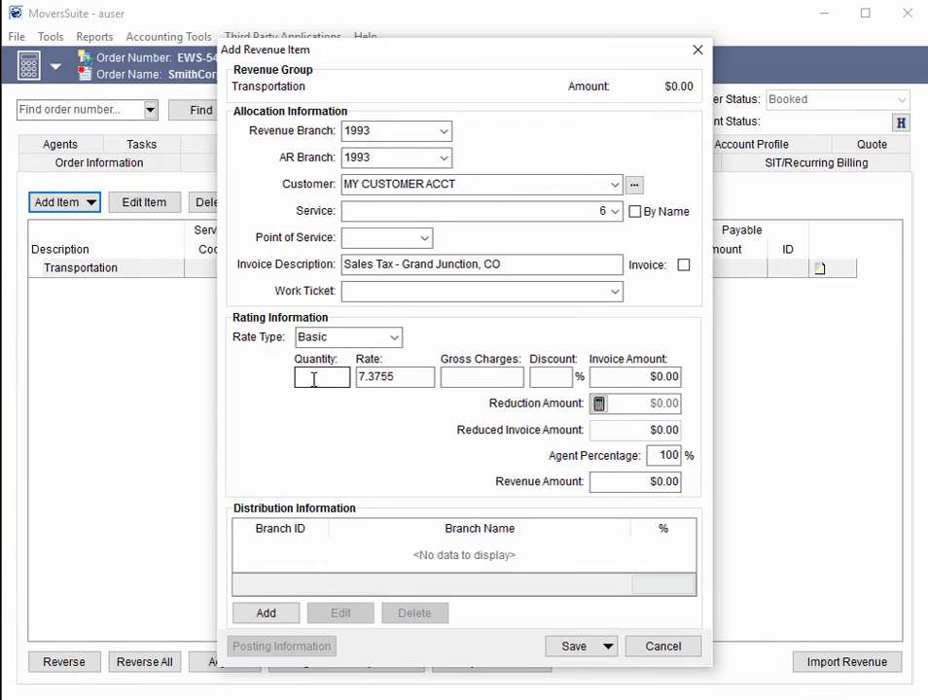
pyautogui.write('1')
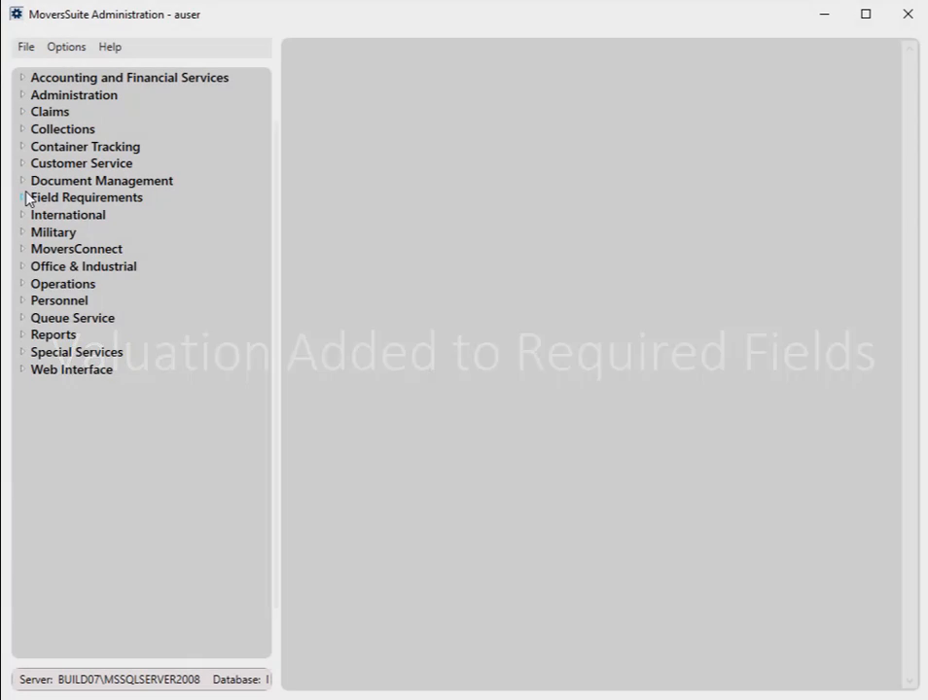
# In MoversSuite Administration, add Valuation as a required field on order creation for all shipment types
pyautogui.click(23, 197)
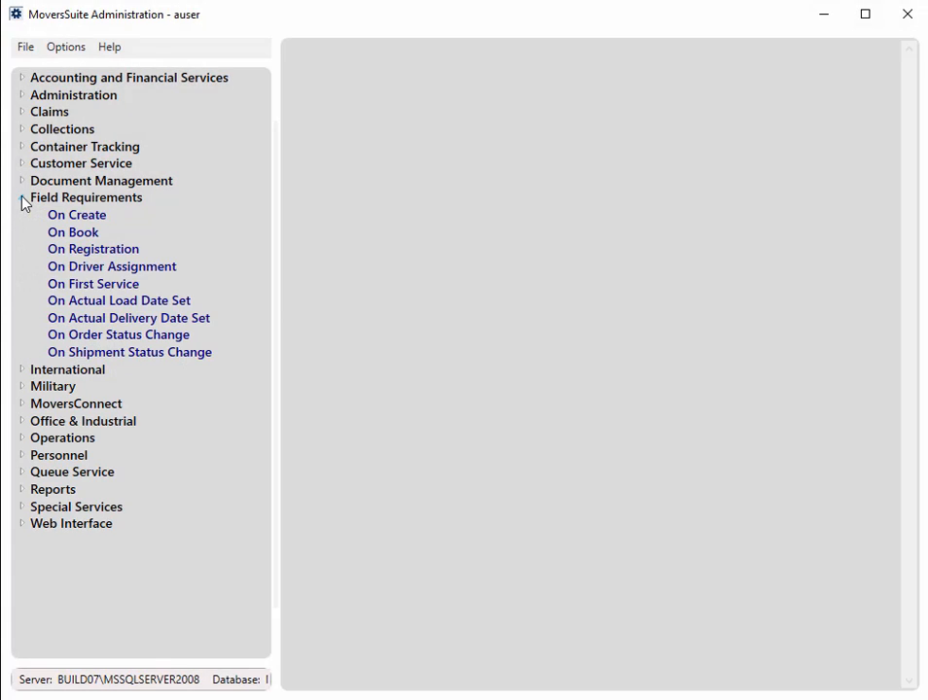
pyautogui.click(78, 215)
pyautogui.click(425, 84)
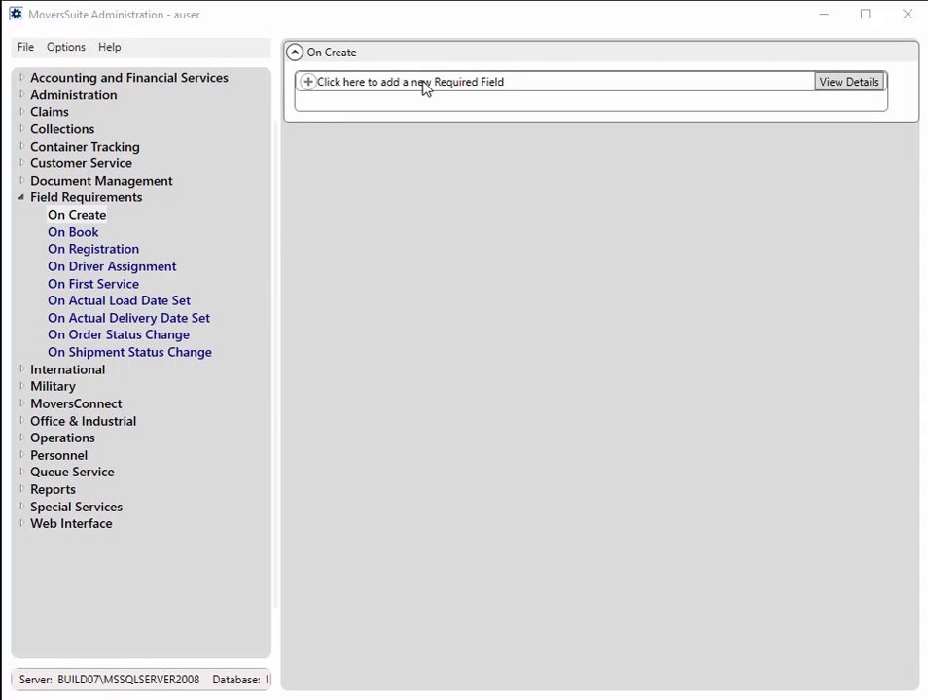
pyautogui.click(554, 355)
pyautogui.scroll(-10, 518, 451)
pyautogui.click(517, 452)
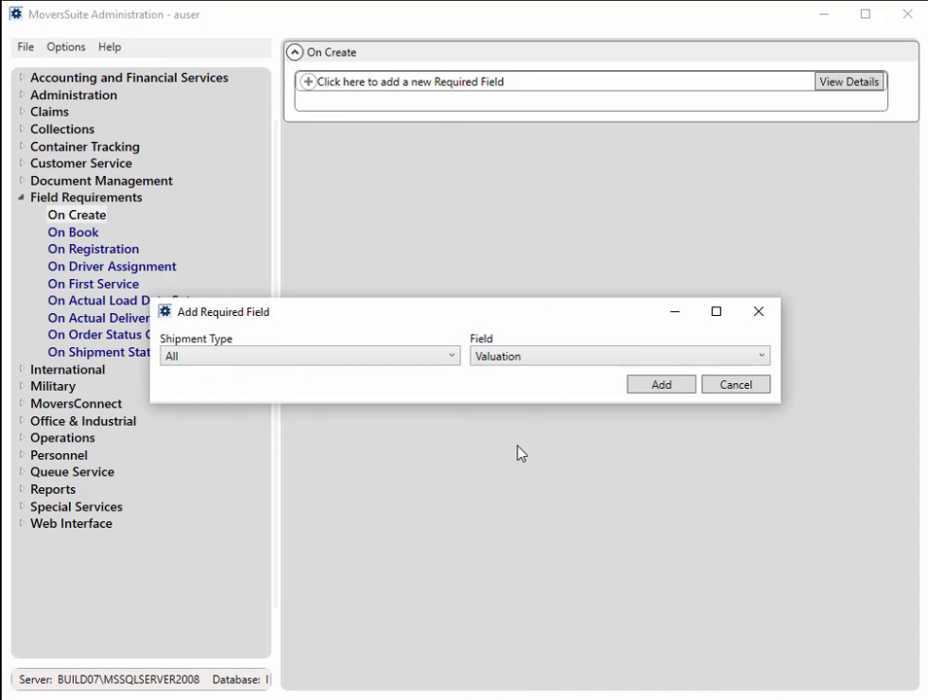
pyautogui.click(658, 385)
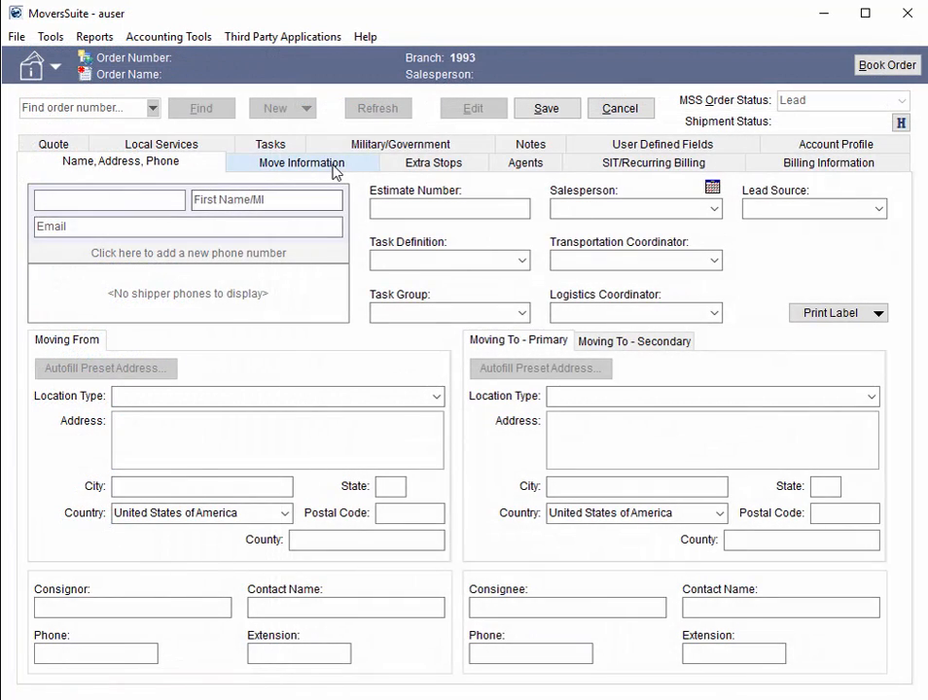
# In MoversSuite, open the Move Information of the new order to check the Valuation field
pyautogui.click(335, 170)
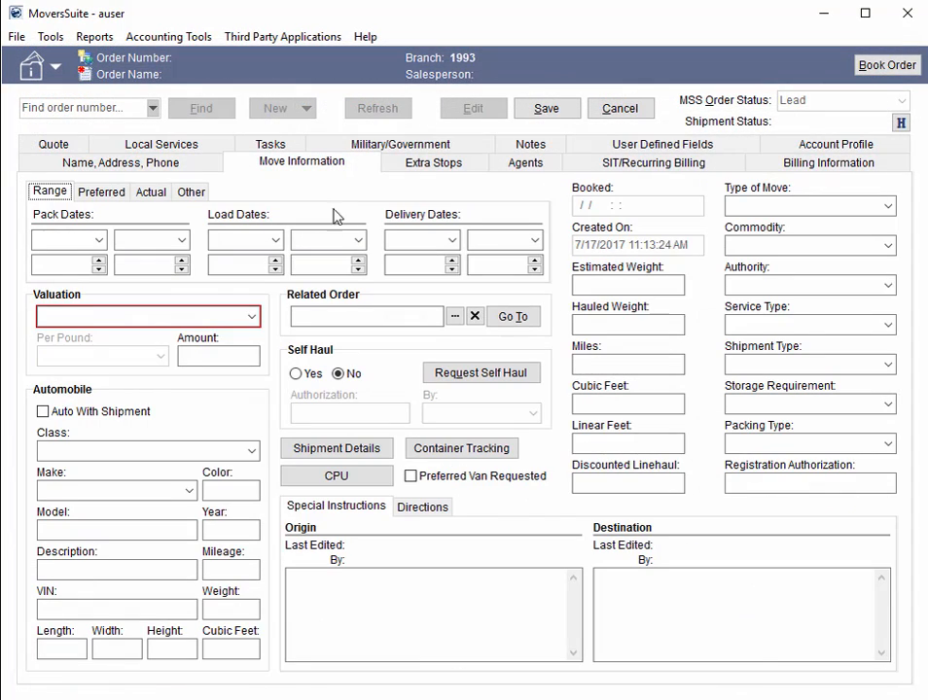